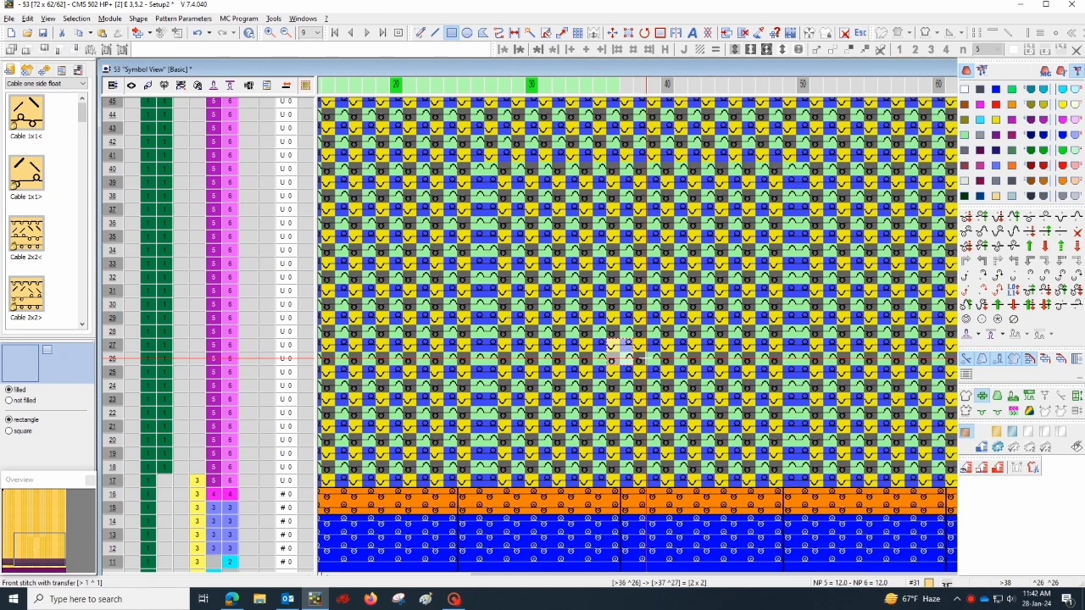
Open the 2 x 2 selection at columns 36–37, rows 26–27 in the module editor and insert two technical rows above row 2.
{"action": "double_click", "coordinate": [621, 347]}
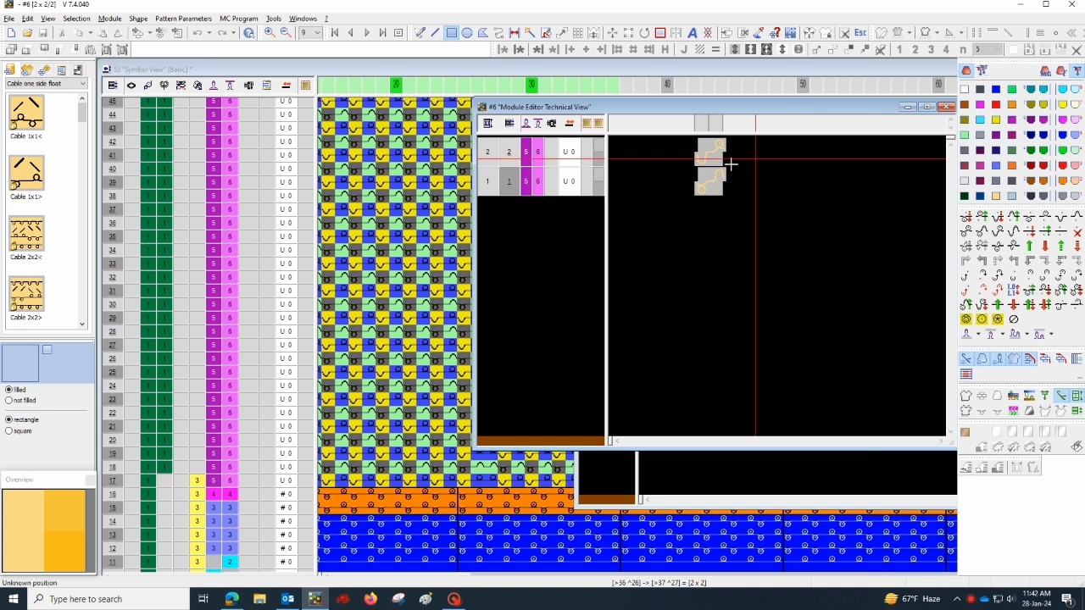
{"action": "left_click", "coordinate": [494, 152]}
{"action": "key", "text": "Insert"}
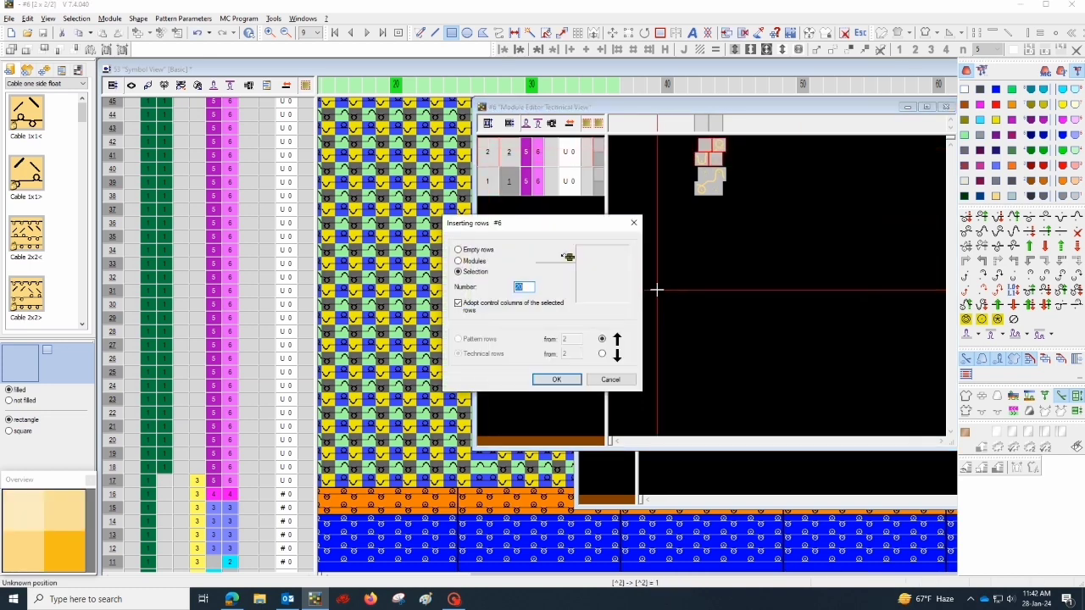
{"action": "left_click", "coordinate": [555, 379]}
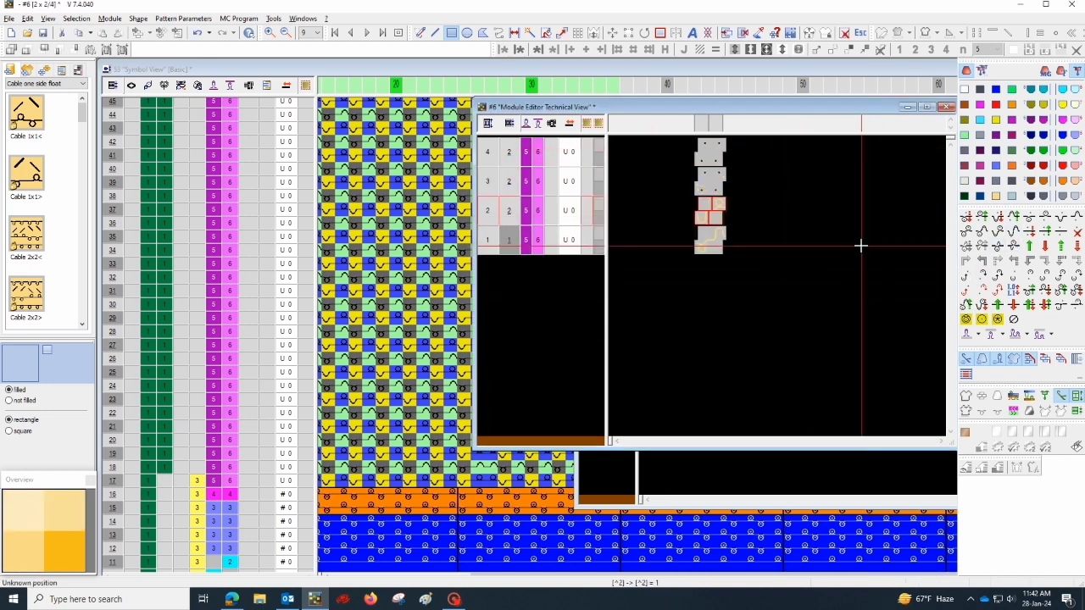
Assign a front transfer to the second stitch of module row 3 and rear transfers to both stitches of row 4.
{"action": "left_click", "coordinate": [1046, 246]}
{"action": "left_click", "coordinate": [717, 181]}
{"action": "left_click", "coordinate": [1029, 246]}
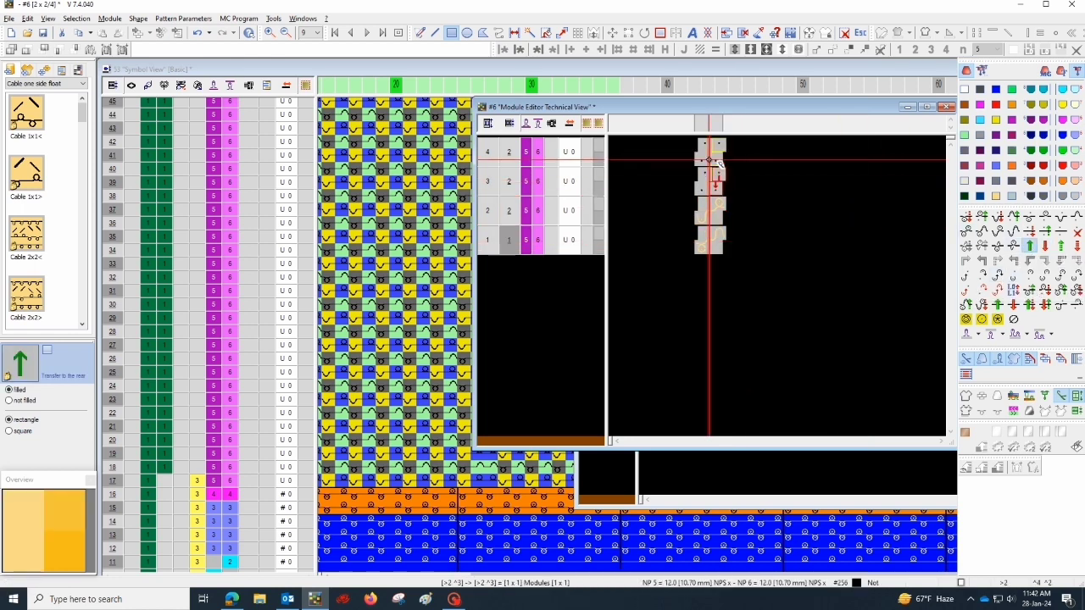
{"action": "left_click_drag", "start_coordinate": [702, 158], "coordinate": [717, 148]}
Set the racking of module row 4 to UL1 and save the two-stitch module on closing its editor.
{"action": "left_click", "coordinate": [570, 153]}
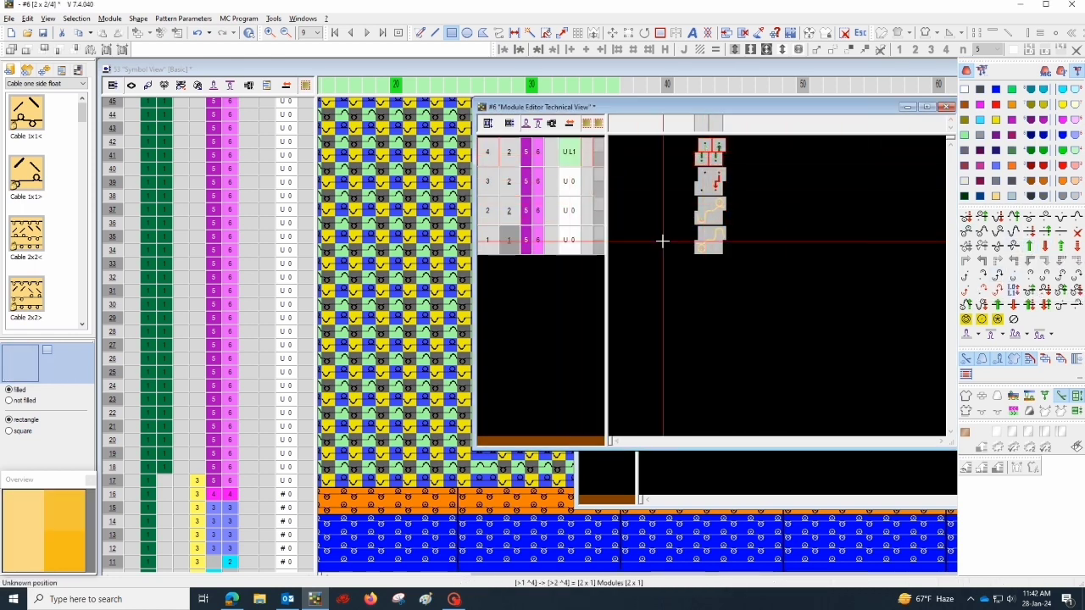
{"action": "left_click_drag", "start_coordinate": [689, 107], "coordinate": [576, 145]}
{"action": "left_click", "coordinate": [831, 147]}
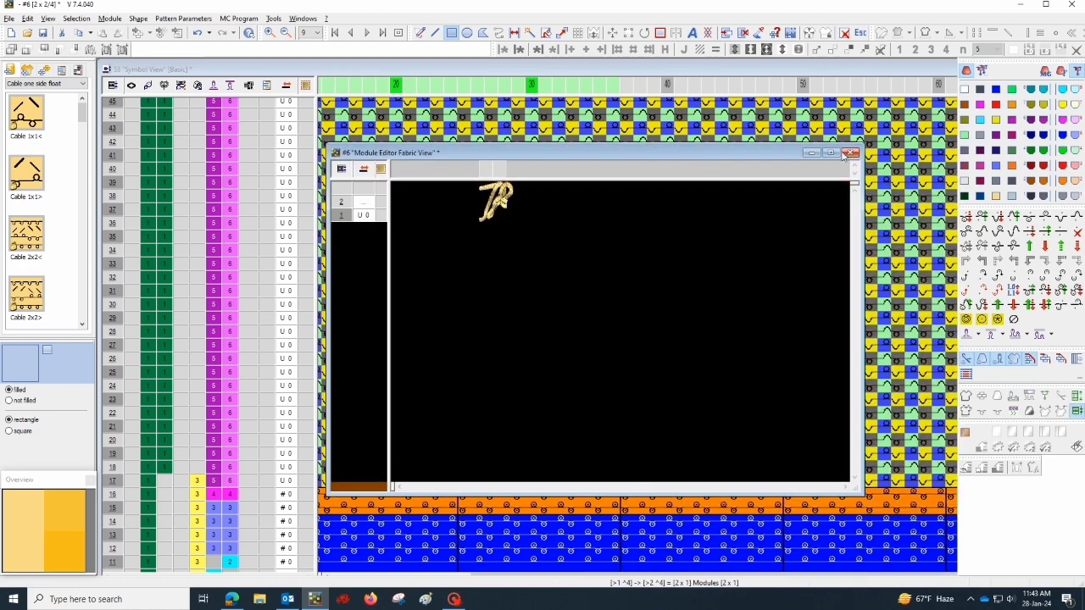
{"action": "key", "text": "Return"}
Place module #6 side by side across columns 28–37 in rows 26–27 of the pattern.
{"action": "left_click_drag", "start_coordinate": [83, 118], "coordinate": [83, 306]}
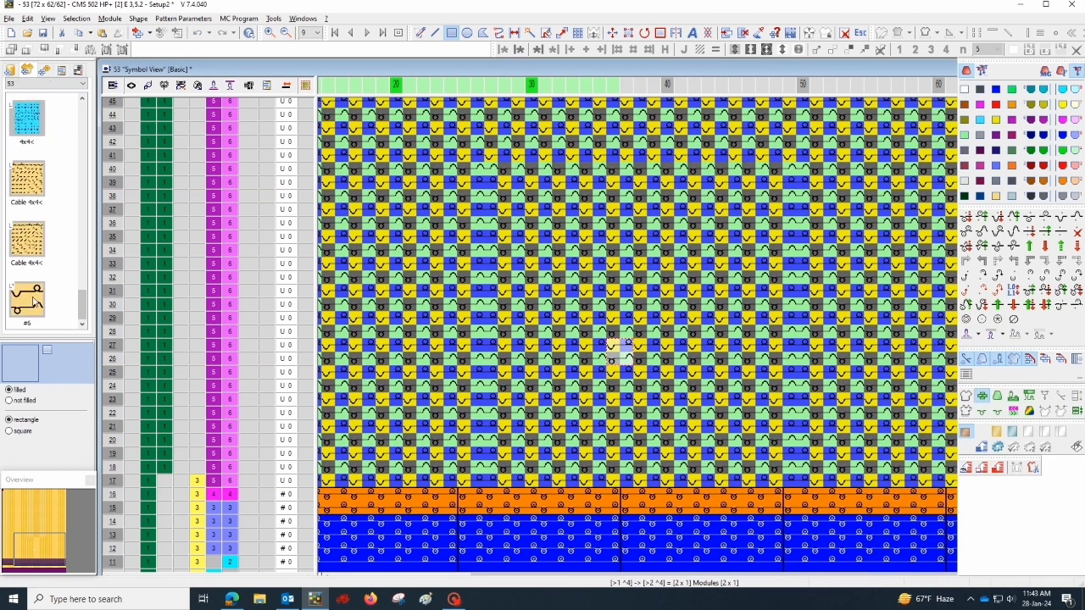
{"action": "left_click", "coordinate": [27, 299]}
{"action": "mouse_move", "coordinate": [620, 352]}
{"action": "left_mouse_down"}
{"action": "mouse_move", "coordinate": [511, 352]}
{"action": "mouse_move", "coordinate": [498, 370]}
{"action": "left_mouse_up"}
{"action": "key", "text": "Escape"}
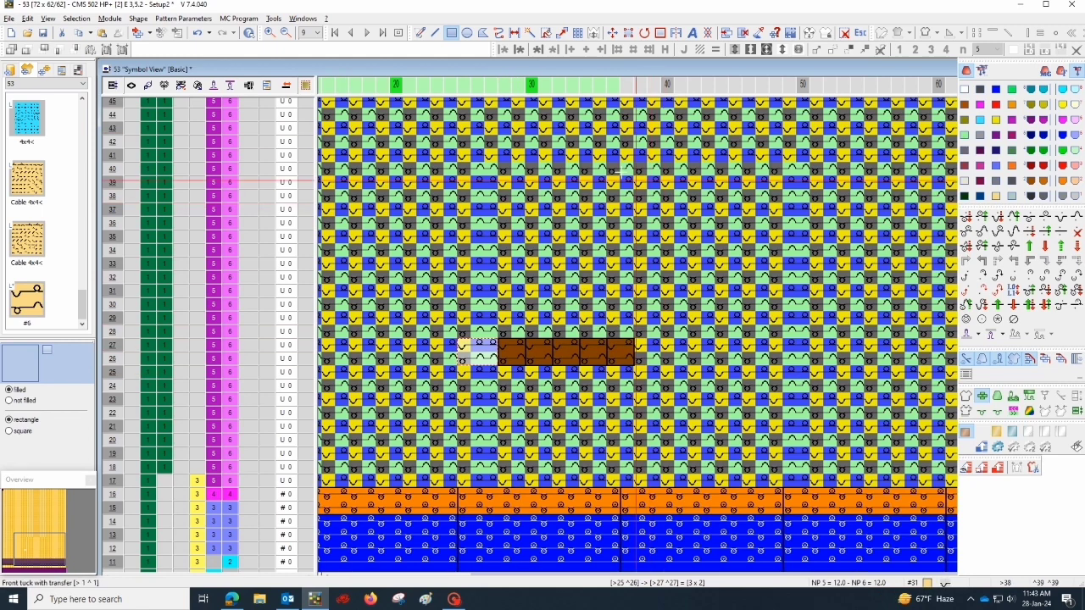
Insert two empty technical rows above row 2 in a new three-stitch module made from columns 25–27, rows 26–27.
{"action": "left_click", "coordinate": [477, 187]}
{"action": "key", "text": "Insert"}
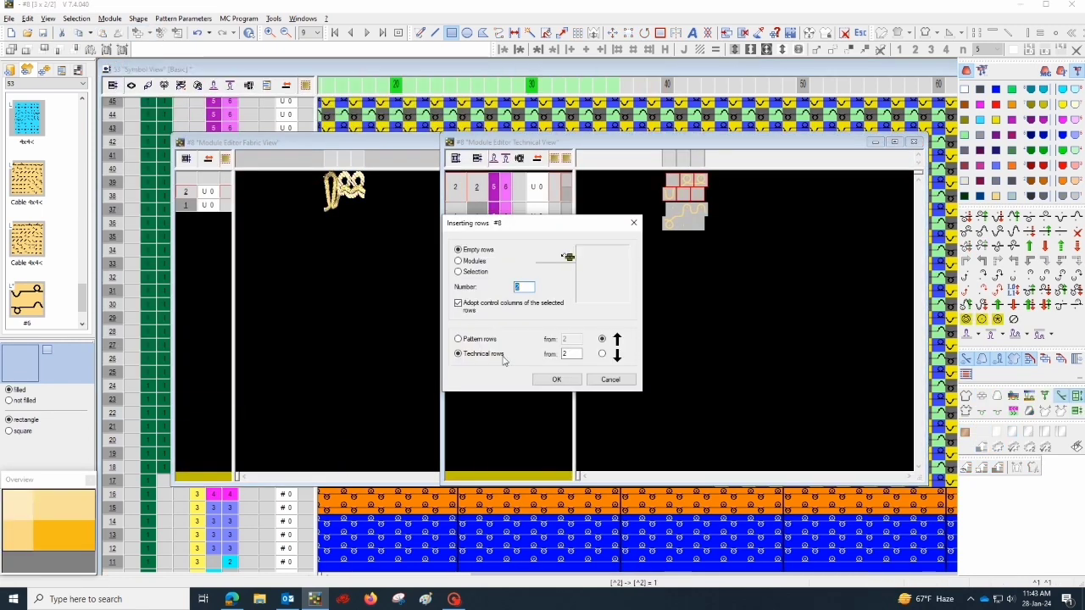
{"action": "left_click", "coordinate": [556, 379]}
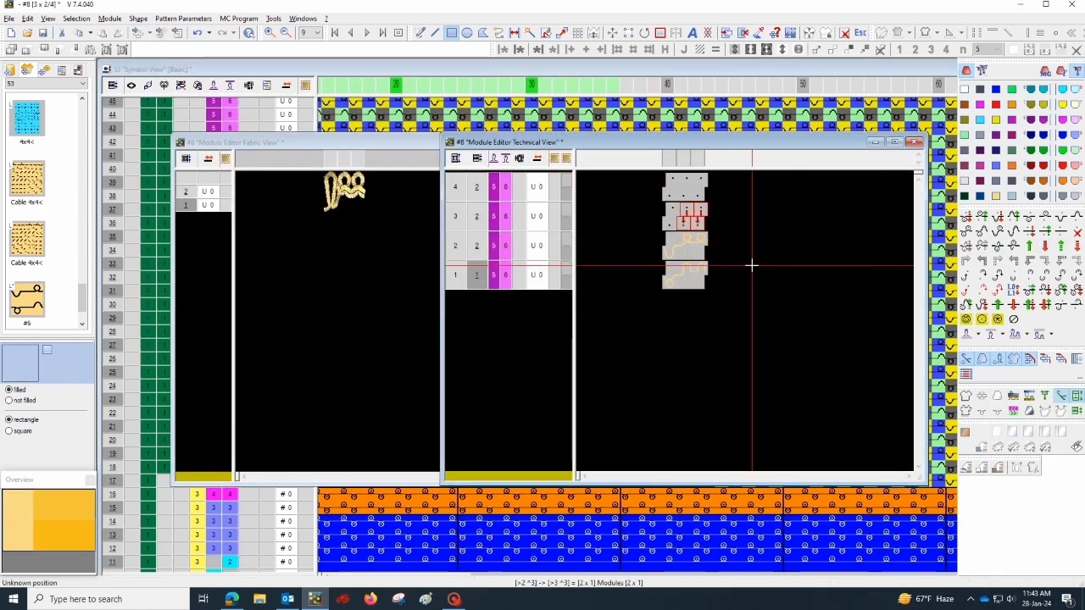
Assign front transfers to row 3's last two stitches and rear transfers to all of row 4, and match row 2's first stitch to its neighbours.
{"action": "left_click", "coordinate": [1046, 246]}
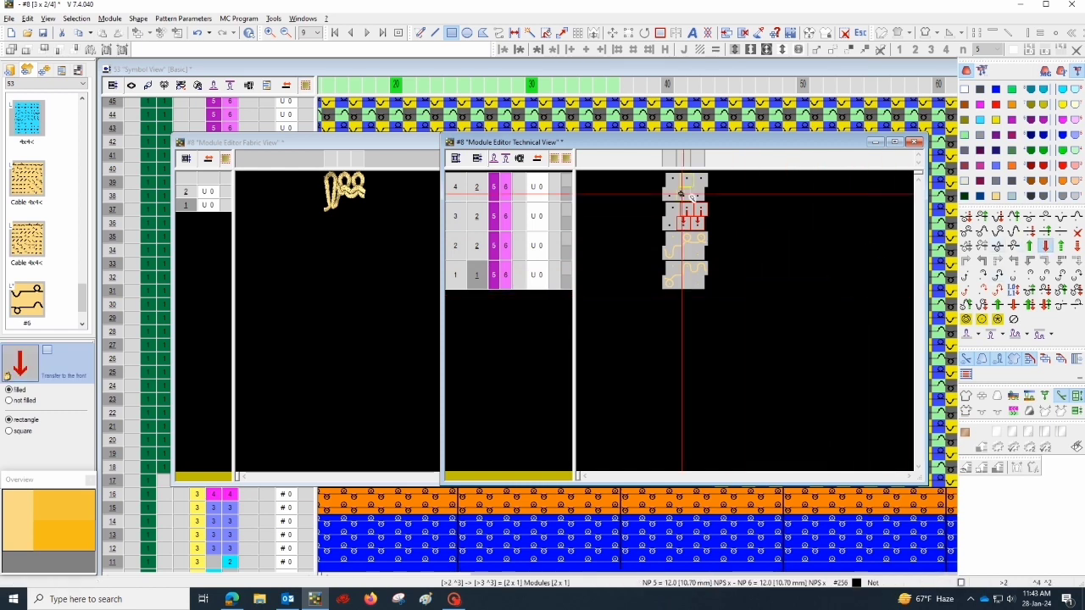
{"action": "left_click_drag", "start_coordinate": [681, 194], "coordinate": [701, 194]}
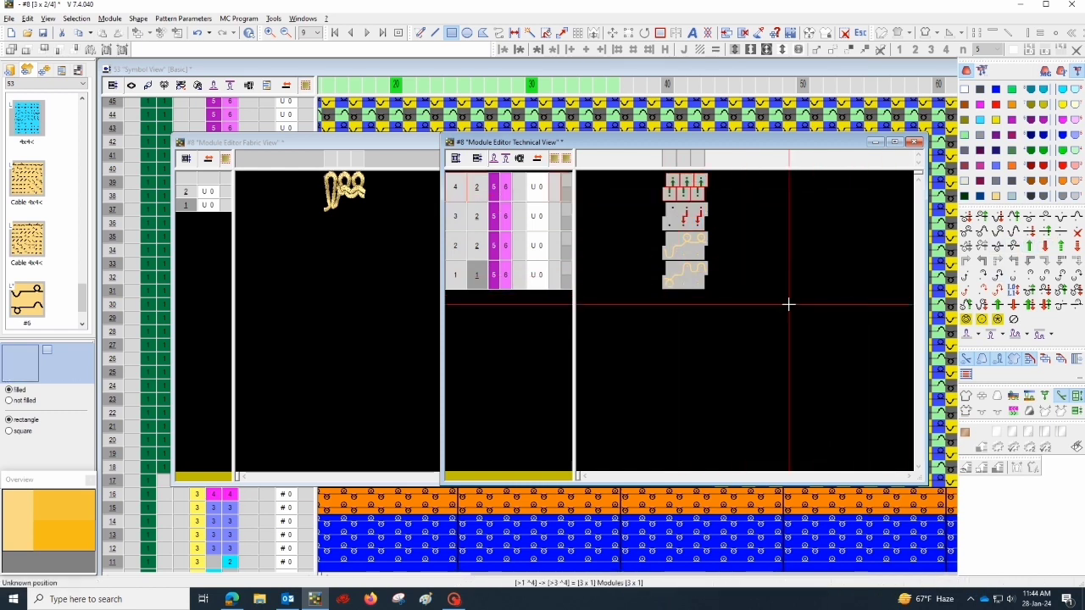
{"action": "left_click", "coordinate": [671, 239]}
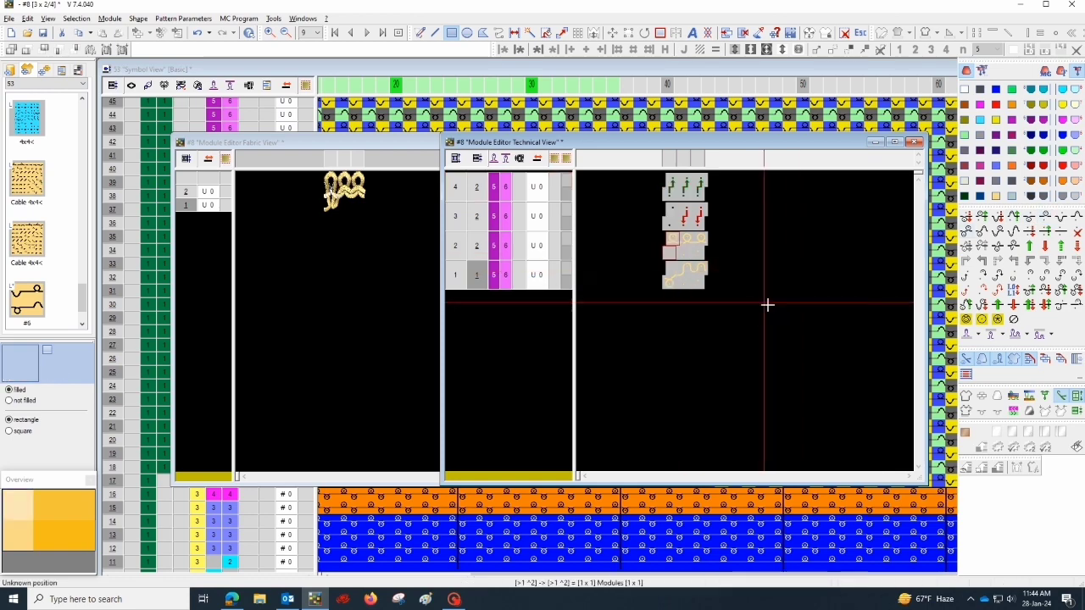
Set the racking of row 4 to UL1 in the three-stitch module and save it on closing its editor.
{"action": "right_click", "coordinate": [541, 186]}
{"action": "left_click", "coordinate": [584, 260]}
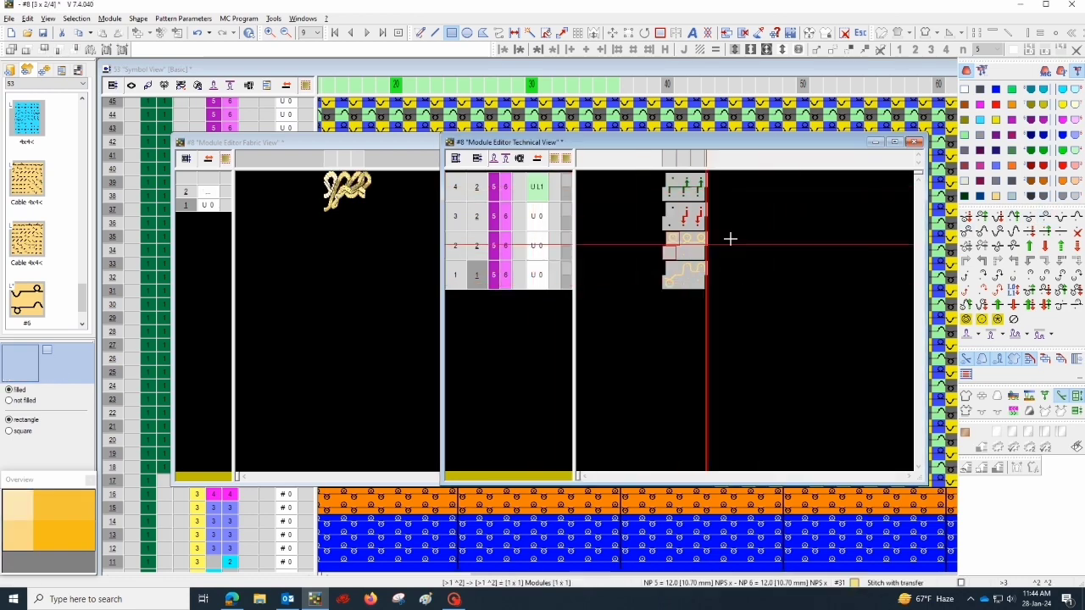
{"action": "left_click", "coordinate": [915, 143]}
{"action": "left_click", "coordinate": [496, 327]}
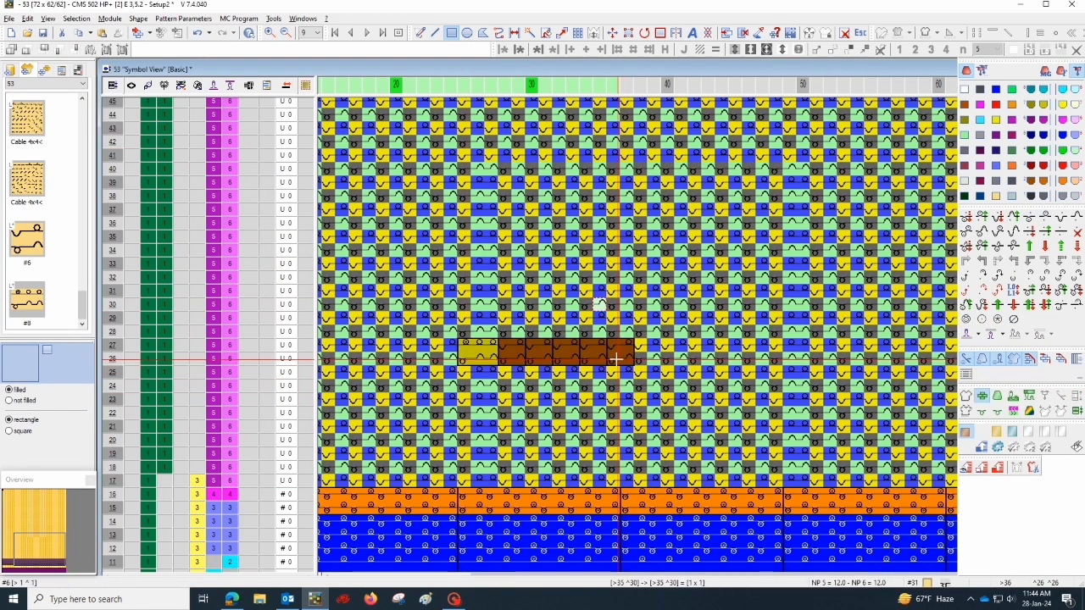
Copy the module strip in rows 26–27 and paste it upward through row 39, offsetting each copy one stitch to the right.
{"action": "left_click_drag", "start_coordinate": [616, 359], "coordinate": [463, 349]}
{"action": "key", "text": "ctrl+c"}
{"action": "left_click", "coordinate": [488, 325]}
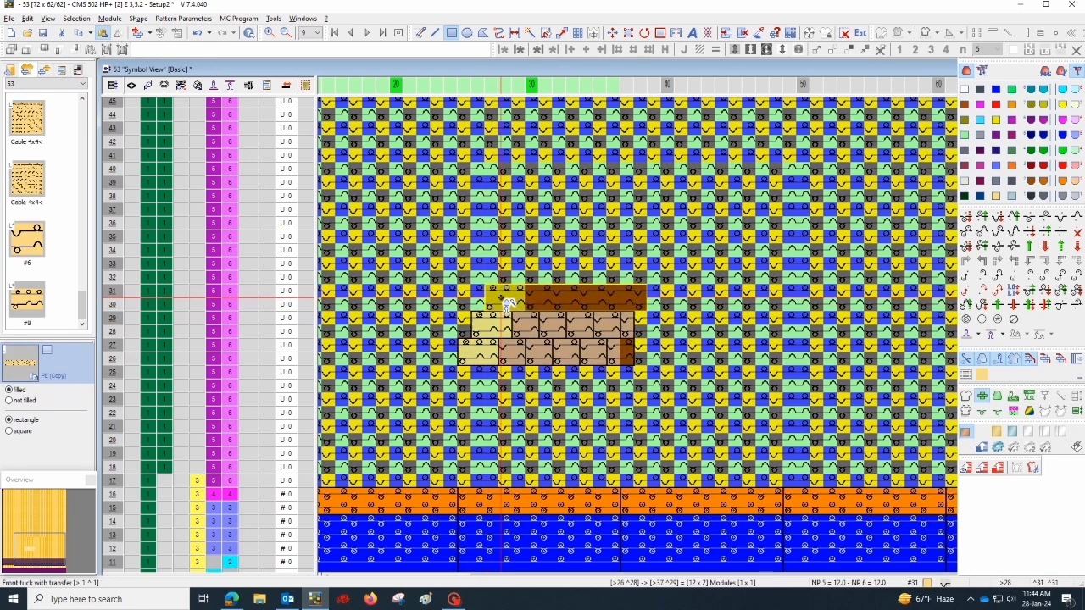
{"action": "left_click", "coordinate": [501, 297]}
{"action": "left_click", "coordinate": [514, 269]}
{"action": "left_click", "coordinate": [530, 242]}
{"action": "left_click", "coordinate": [547, 213]}
{"action": "left_click", "coordinate": [560, 186]}
{"action": "right_click", "coordinate": [690, 250]}
Replace the modules extending past column 37 in the stacked rows up to row 39 with the base stitch pattern.
{"action": "left_click_drag", "start_coordinate": [640, 359], "coordinate": [641, 175]}
{"action": "left_click_drag", "start_coordinate": [653, 305], "coordinate": [708, 155]}
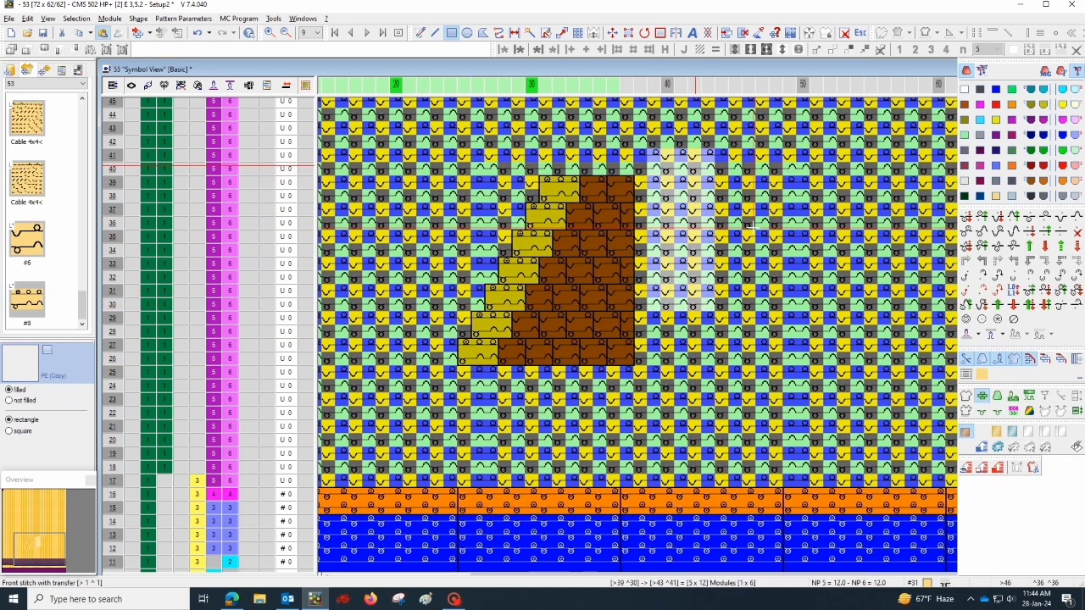
{"action": "left_click_drag", "start_coordinate": [752, 225], "coordinate": [748, 230]}
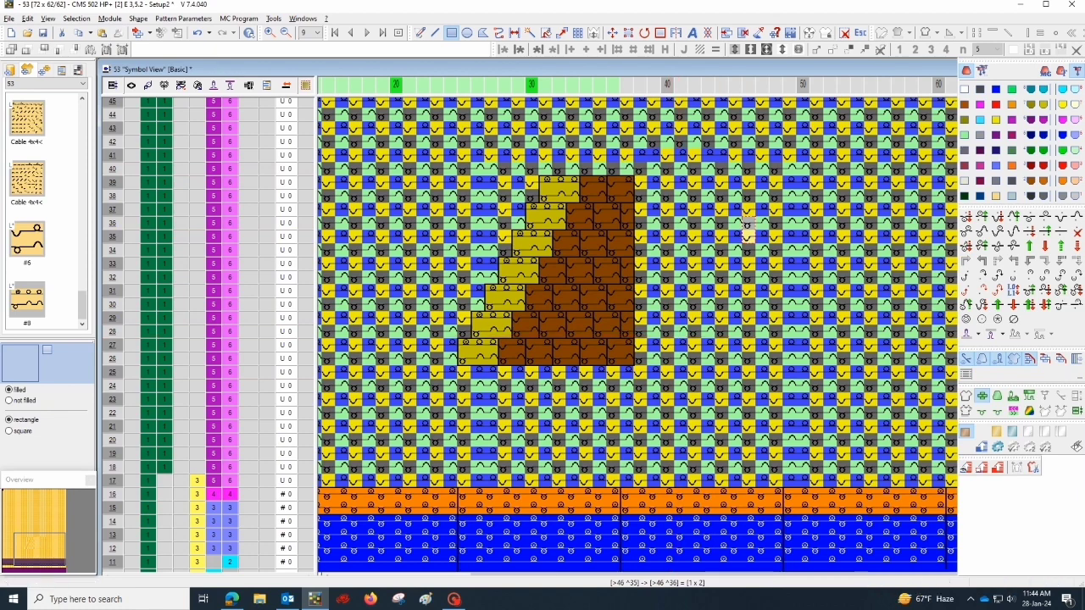
Extend the stepped triangle with two more module strips in rows 40–43 and restore the base pattern beyond column 37.
{"action": "middle_click_drag", "start_coordinate": [613, 195], "coordinate": [610, 343]}
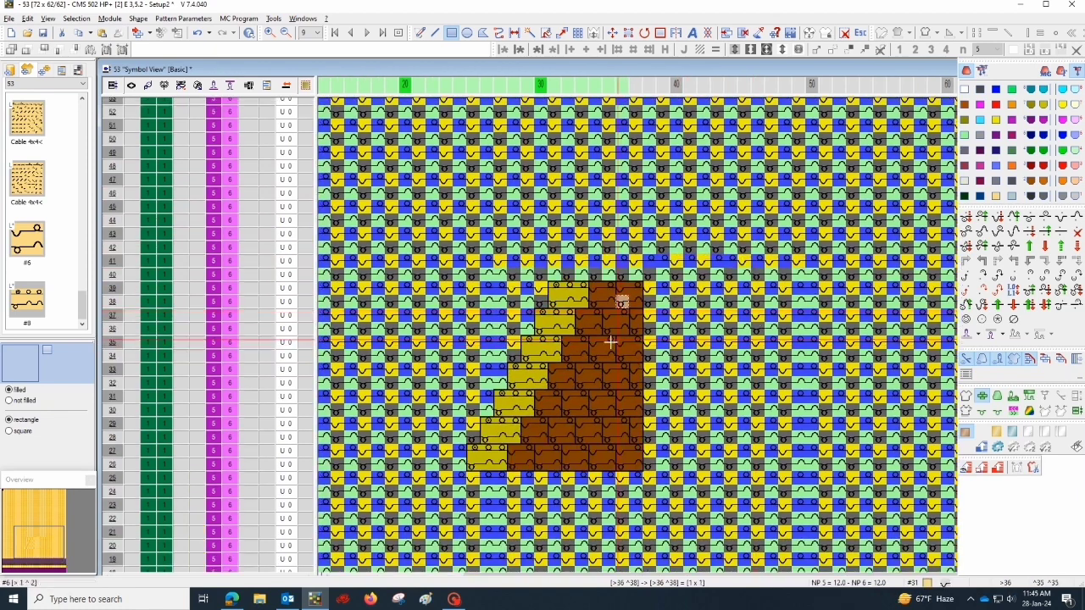
{"action": "left_click_drag", "start_coordinate": [550, 302], "coordinate": [622, 247]}
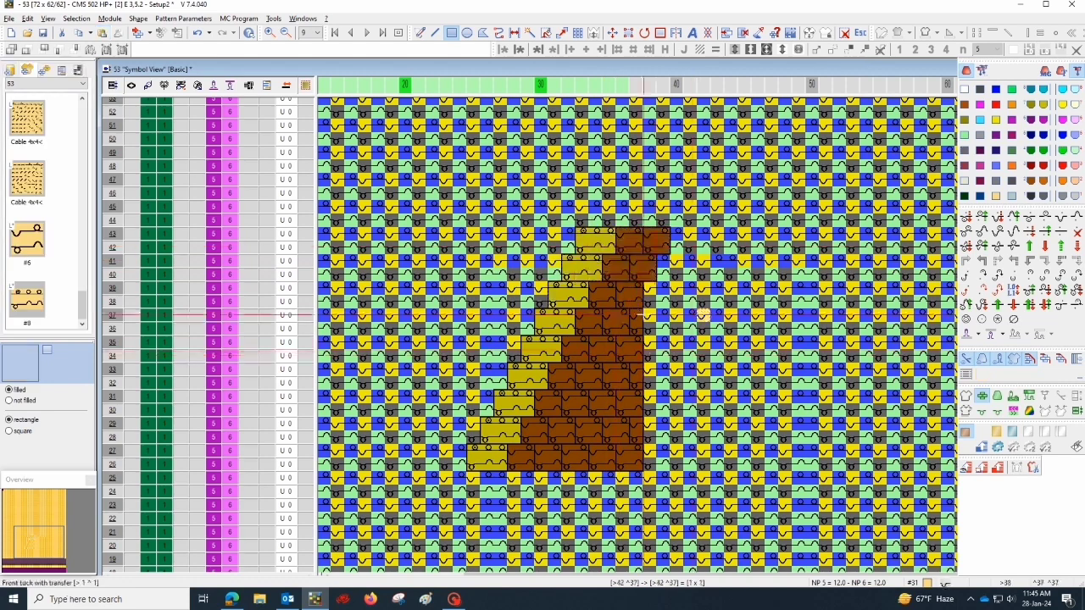
{"action": "left_click_drag", "start_coordinate": [649, 316], "coordinate": [679, 238]}
{"action": "left_click", "coordinate": [756, 315]}
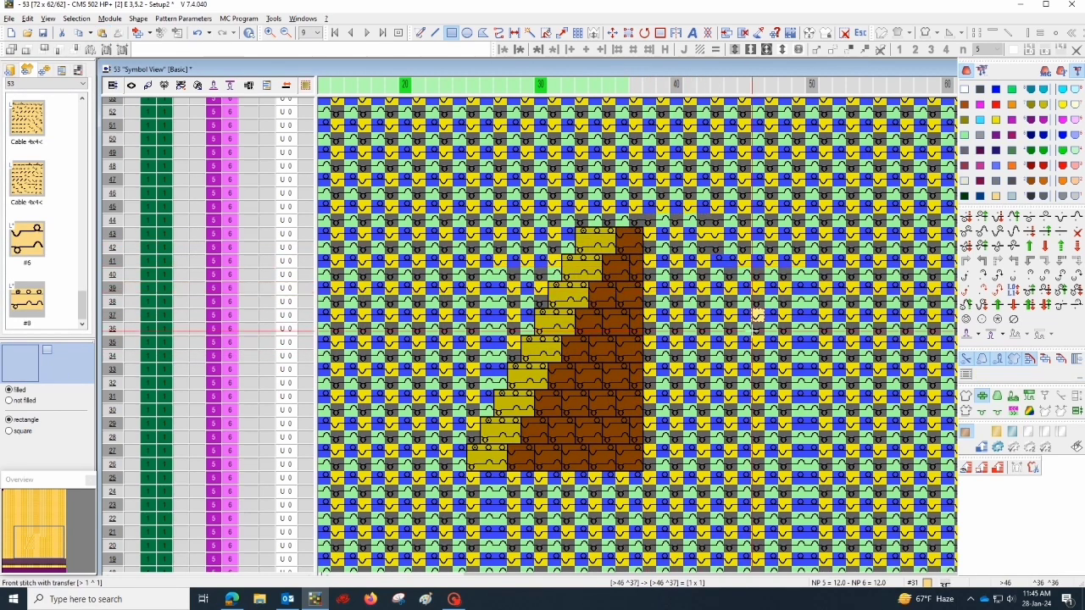
Add the top module strip to the stepped triangle in rows 44–45, ending at column 37.
{"action": "mouse_move", "coordinate": [609, 221]}
{"action": "left_mouse_down"}
{"action": "mouse_move", "coordinate": [485, 221]}
{"action": "mouse_move", "coordinate": [639, 207]}
{"action": "left_mouse_up"}
{"action": "left_click", "coordinate": [730, 342]}
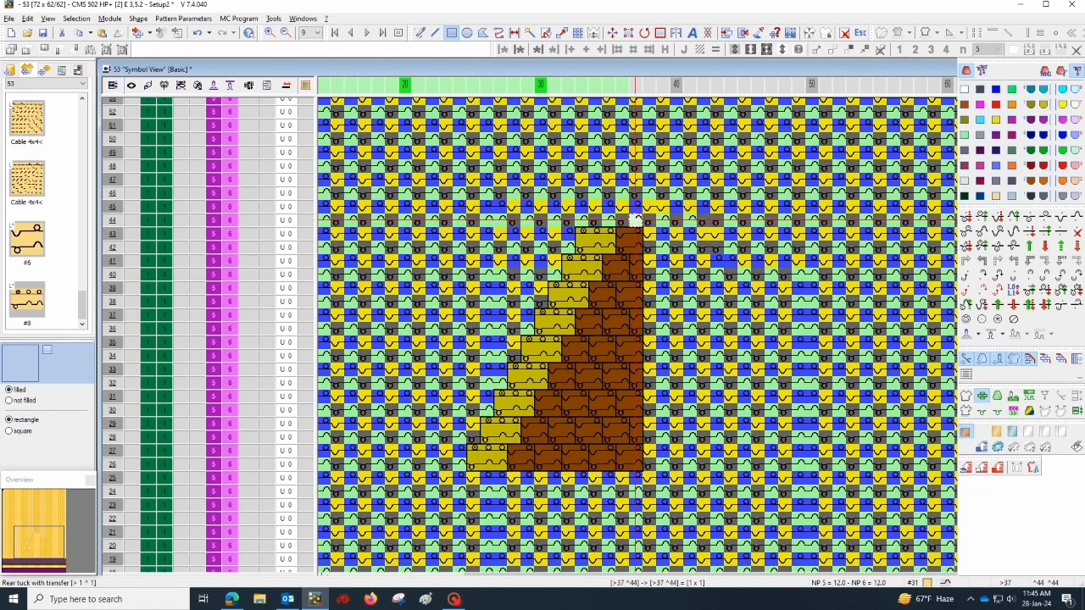
{"action": "left_click", "coordinate": [621, 218]}
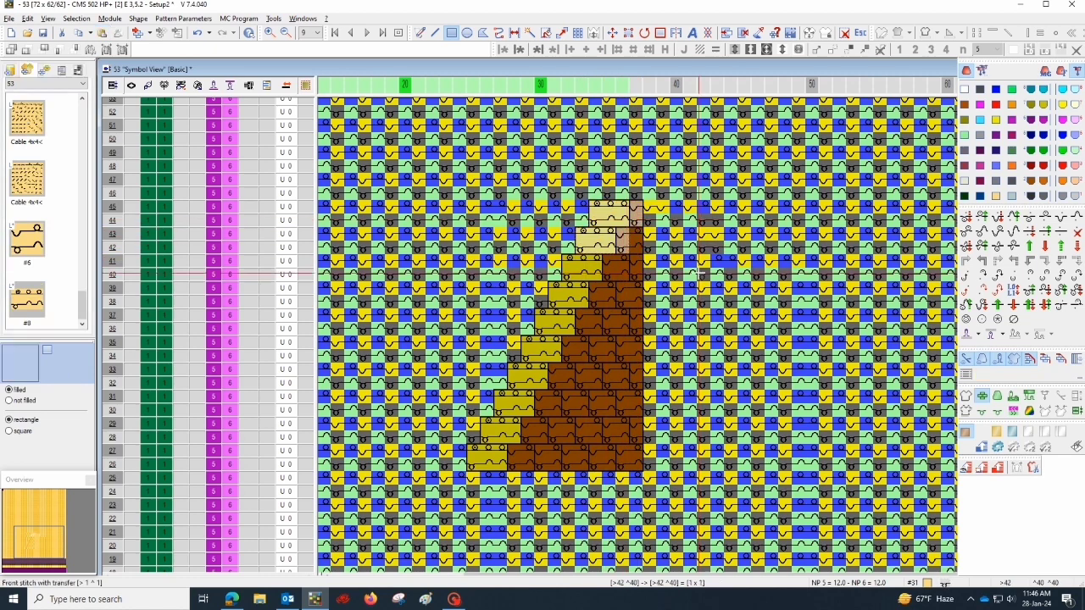
{"action": "left_click", "coordinate": [718, 233]}
{"action": "scroll", "coordinate": [620, 216], "scroll_direction": "up", "scroll_amount": 1}
{"action": "scroll", "coordinate": [622, 312], "scroll_direction": "down", "scroll_amount": 2}
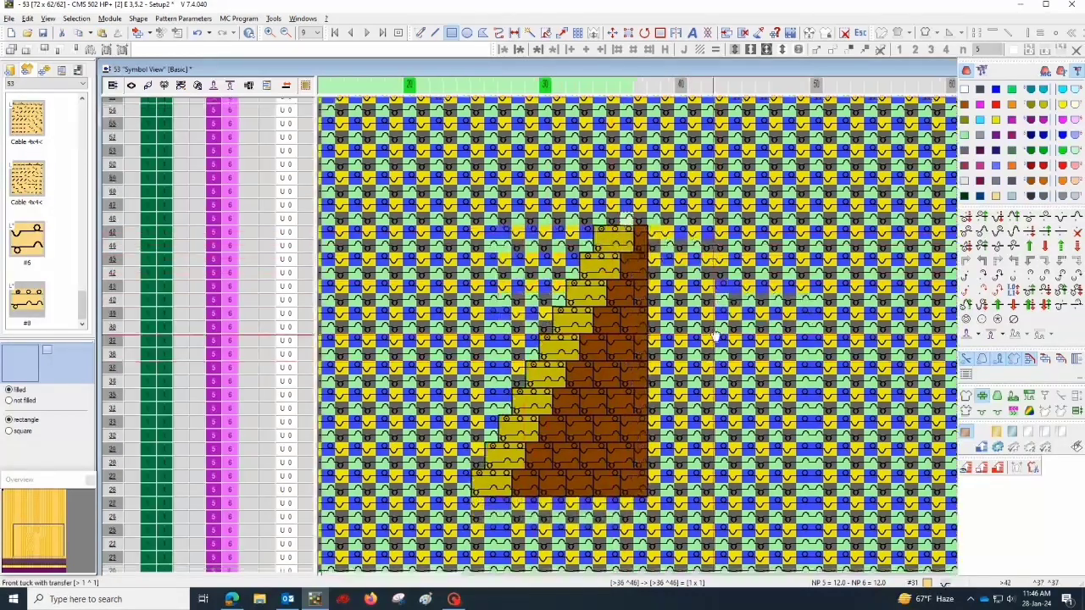
{"action": "scroll", "coordinate": [566, 322], "scroll_direction": "left", "scroll_amount": 2}
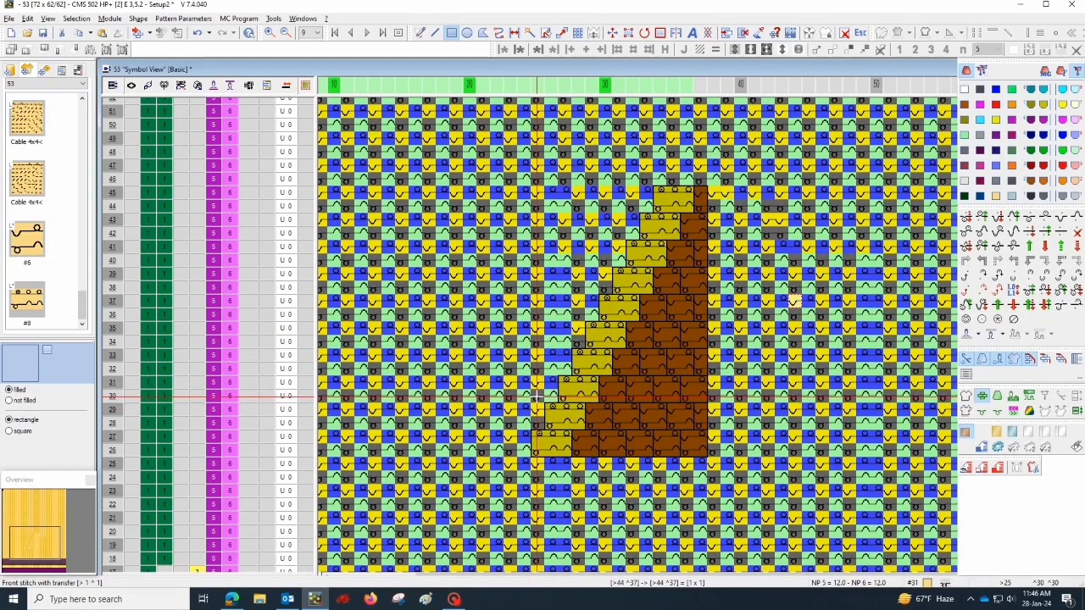
Restore the regular base stitch pattern beside the triangle's stepped left edge and rebuild the three-stitch edge modules over it.
{"action": "left_click", "coordinate": [544, 389]}
{"action": "left_click", "coordinate": [631, 231]}
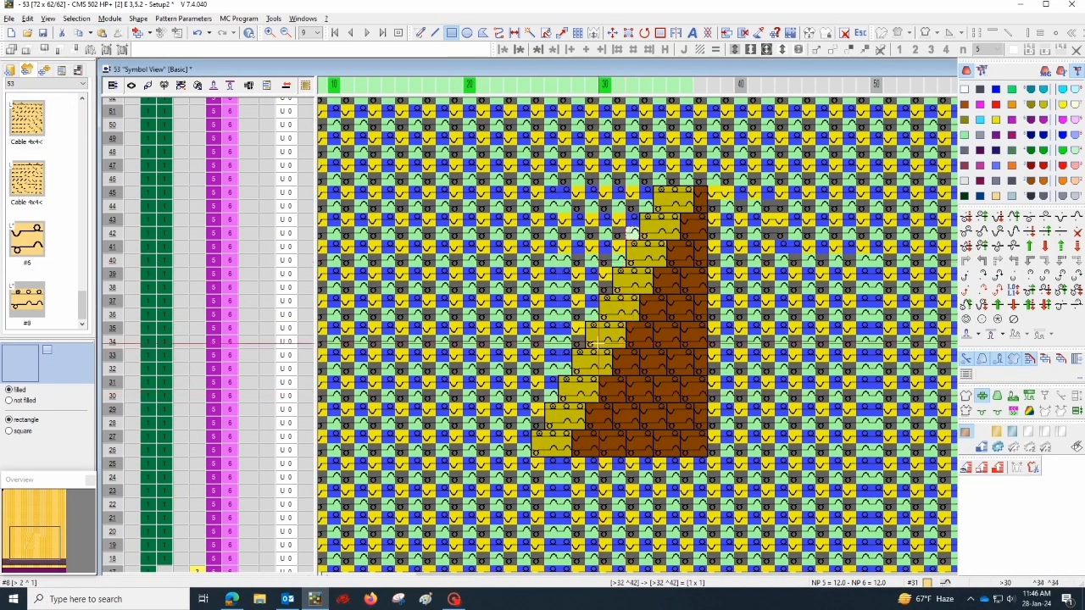
{"action": "left_click_drag", "start_coordinate": [532, 217], "coordinate": [646, 269]}
{"action": "key", "text": "ctrl+c"}
{"action": "key", "text": "Escape"}
{"action": "left_click_drag", "start_coordinate": [523, 287], "coordinate": [600, 380]}
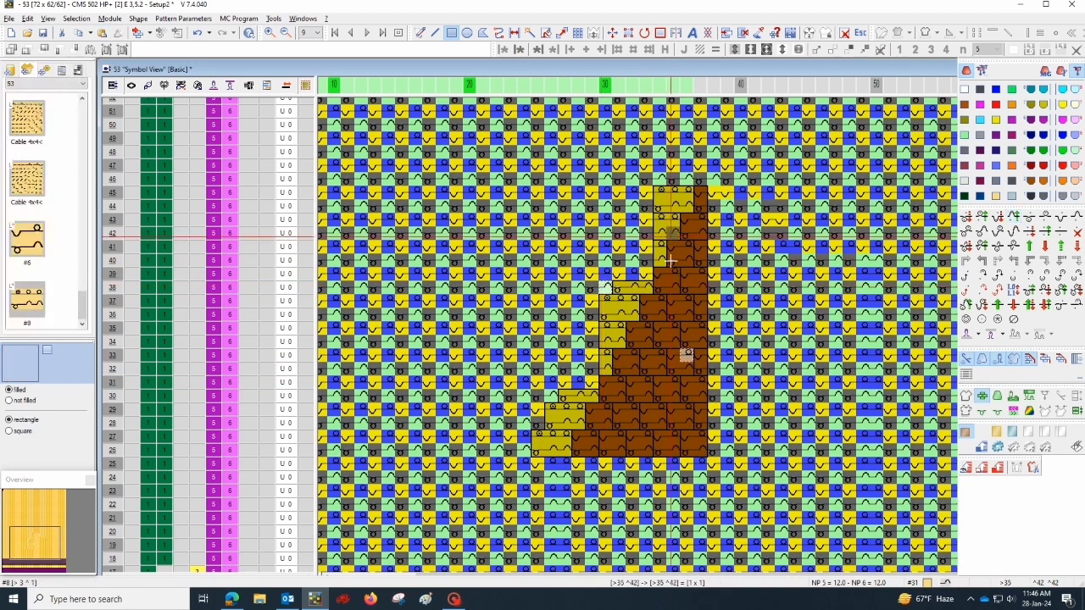
{"action": "mouse_move", "coordinate": [564, 416]}
{"action": "left_mouse_down"}
{"action": "mouse_move", "coordinate": [600, 373]}
{"action": "mouse_move", "coordinate": [658, 245]}
{"action": "left_mouse_up"}
{"action": "scroll", "coordinate": [770, 368], "scroll_direction": "down", "scroll_amount": 1}
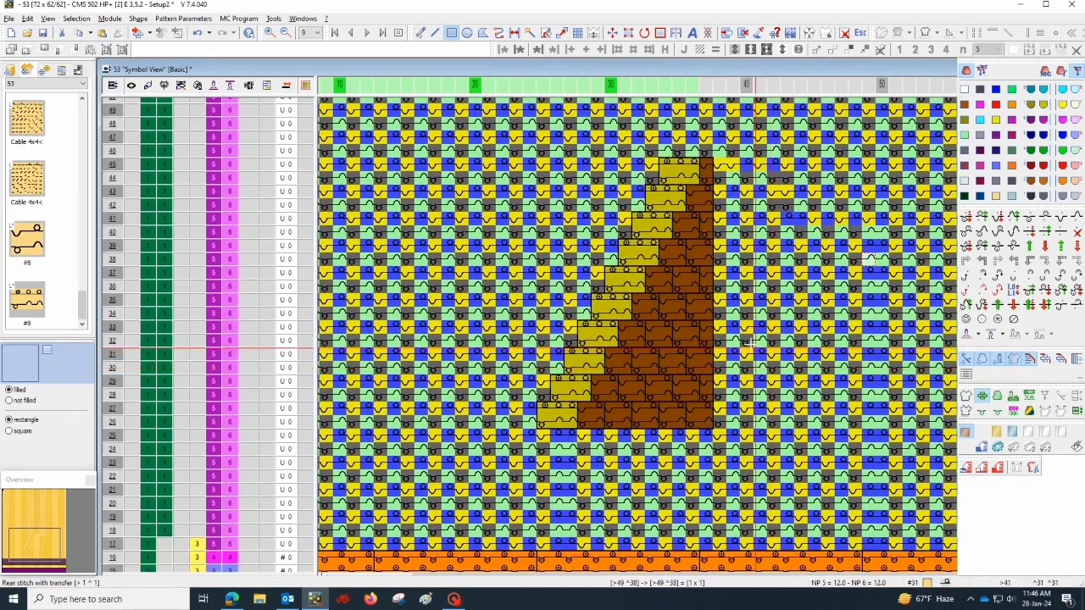
Copy the triangle at columns 25–37, rows 26–45 and place a horizontally mirrored copy at columns 39–51.
{"action": "left_click_drag", "start_coordinate": [539, 424], "coordinate": [713, 161]}
{"action": "key", "text": "ctrl+c"}
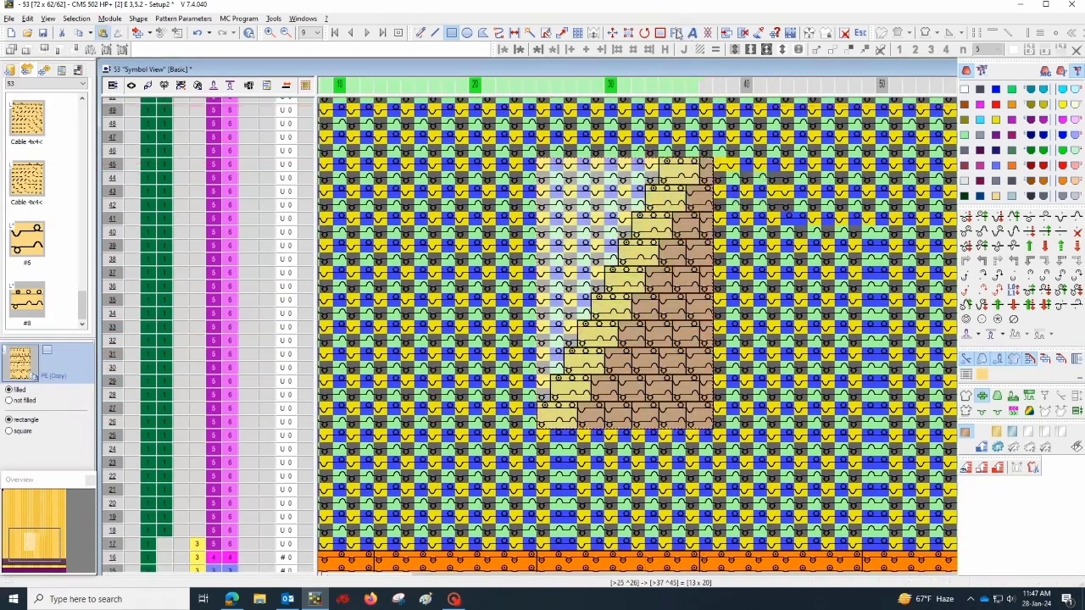
{"action": "left_click_drag", "start_coordinate": [878, 78], "coordinate": [832, 73]}
{"action": "left_click", "coordinate": [847, 334]}
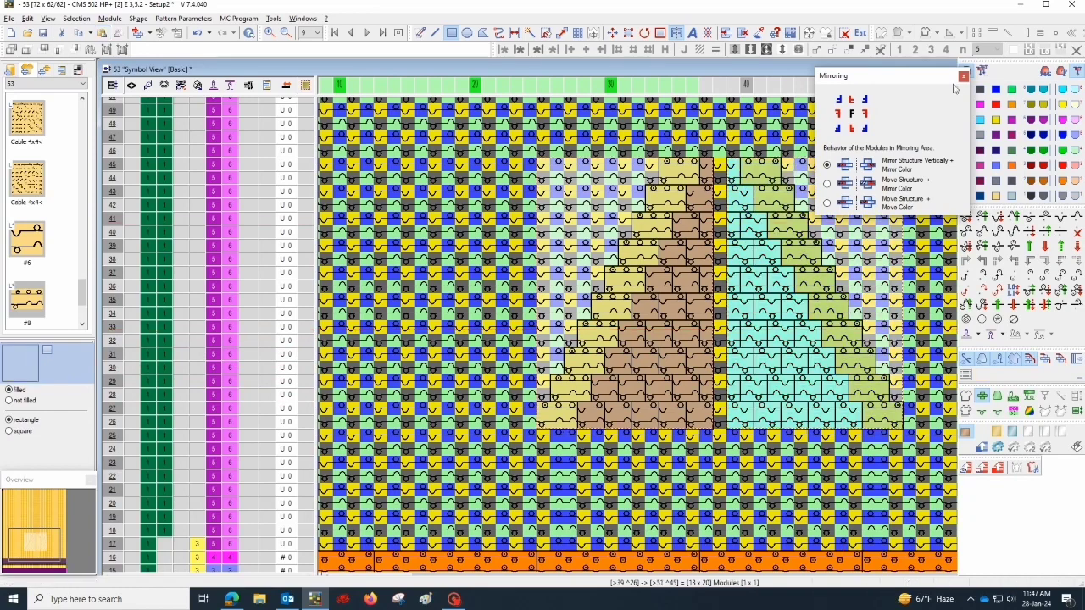
{"action": "left_click", "coordinate": [787, 137]}
Copy the whole motif at columns 24–51, rows 26–45 and paste it on both sides to repeat it across the pattern width.
{"action": "scroll", "coordinate": [742, 300], "scroll_direction": "down", "scroll_amount": 1, "text": "ctrl"}
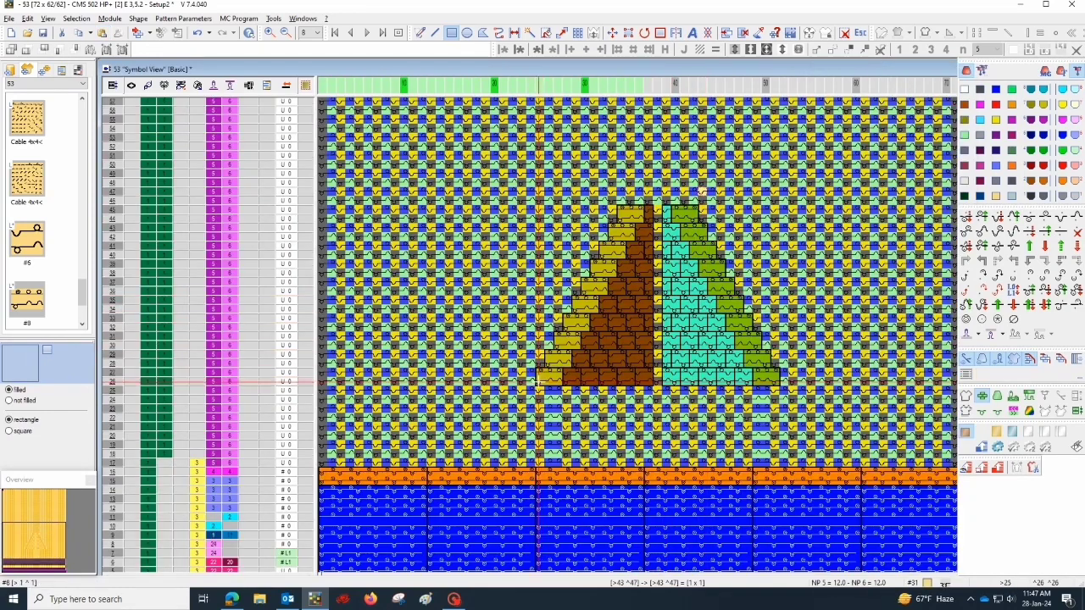
{"action": "left_click_drag", "start_coordinate": [539, 386], "coordinate": [771, 339]}
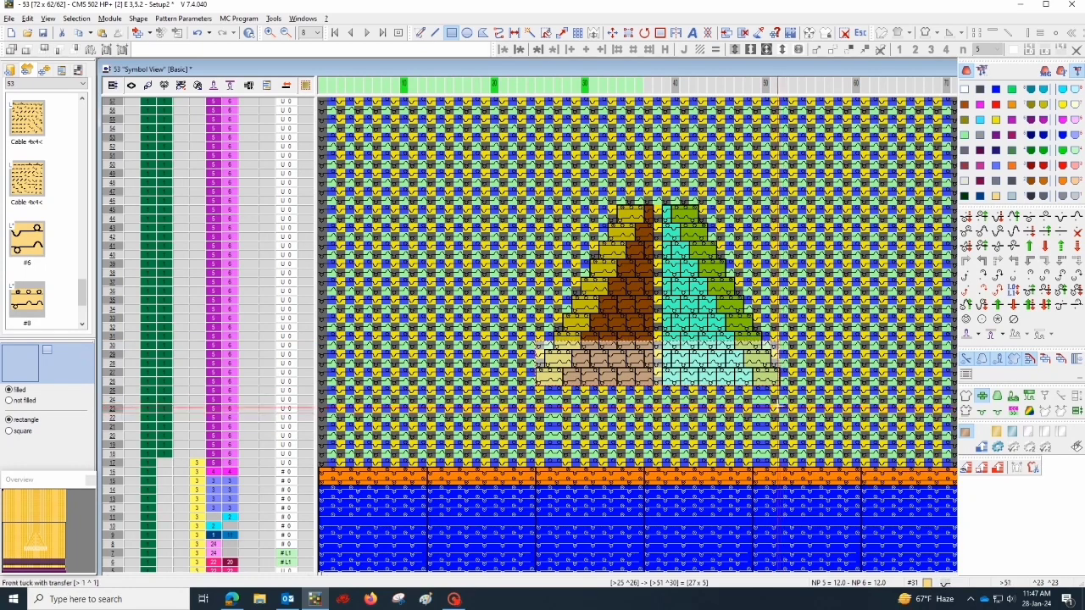
{"action": "left_click_drag", "start_coordinate": [774, 382], "coordinate": [529, 208]}
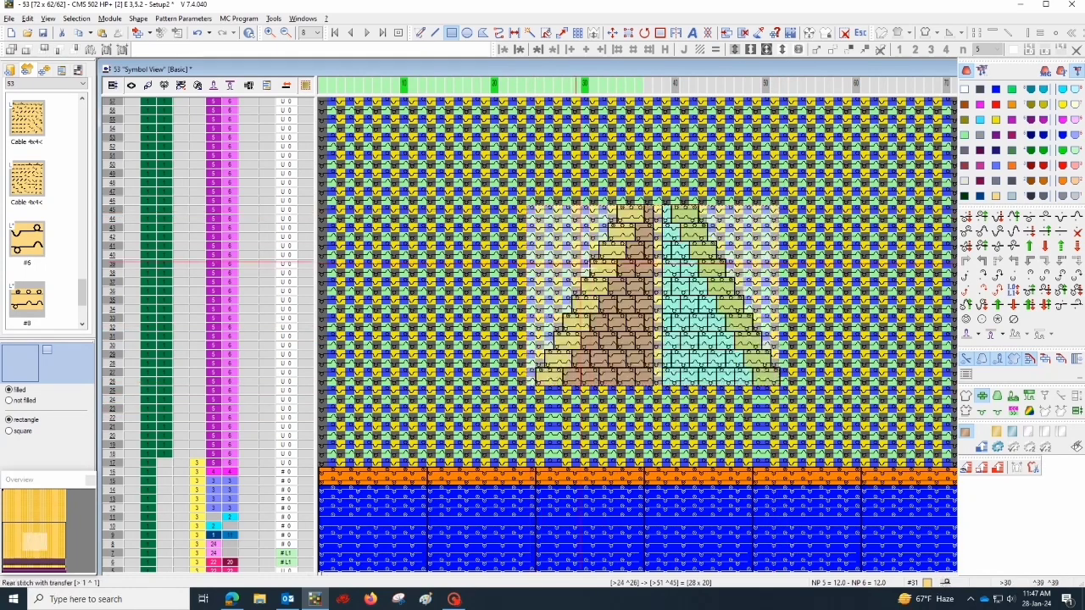
{"action": "key", "text": "ctrl+c"}
{"action": "left_click_drag", "start_coordinate": [595, 273], "coordinate": [937, 274]}
{"action": "left_click", "coordinate": [397, 274]}
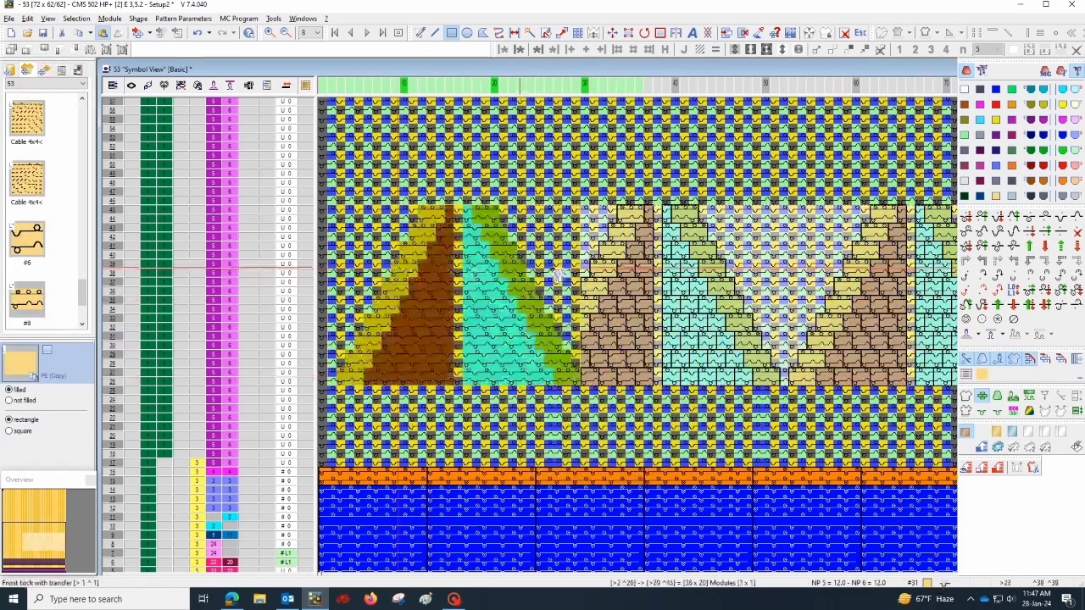
{"action": "scroll", "coordinate": [557, 419], "scroll_direction": "down", "scroll_amount": 1, "text": "ctrl"}
{"action": "scroll", "coordinate": [557, 419], "scroll_direction": "up", "scroll_amount": 1, "text": "ctrl"}
{"action": "scroll", "coordinate": [557, 401], "scroll_direction": "down", "scroll_amount": 1}
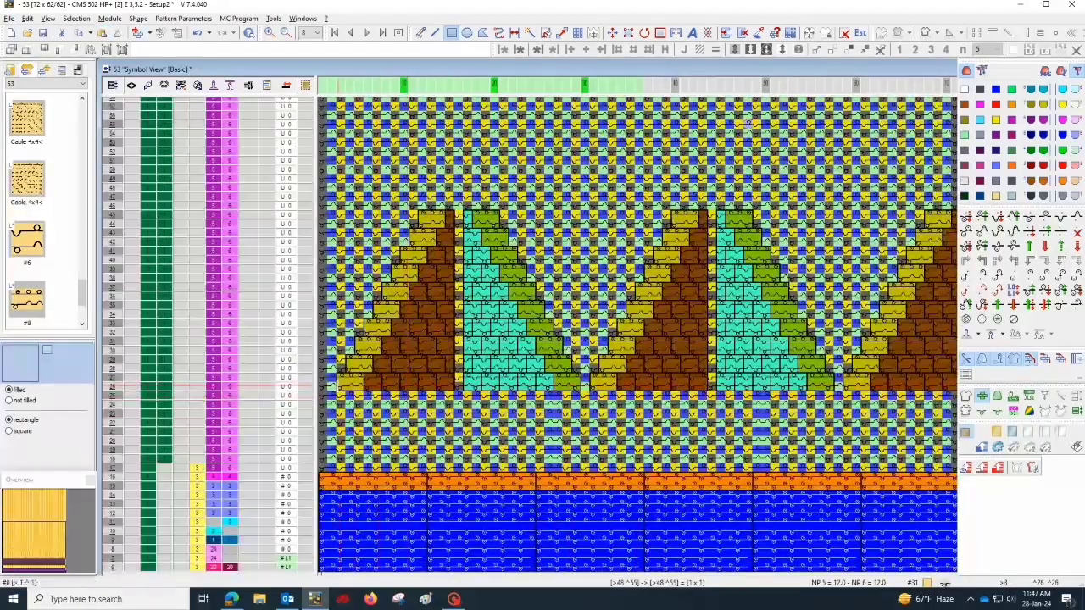
{"action": "left_click_drag", "start_coordinate": [340, 387], "coordinate": [864, 212]}
{"action": "key", "text": "ctrl+c"}
{"action": "scroll", "coordinate": [635, 365], "scroll_direction": "up", "scroll_amount": 4}
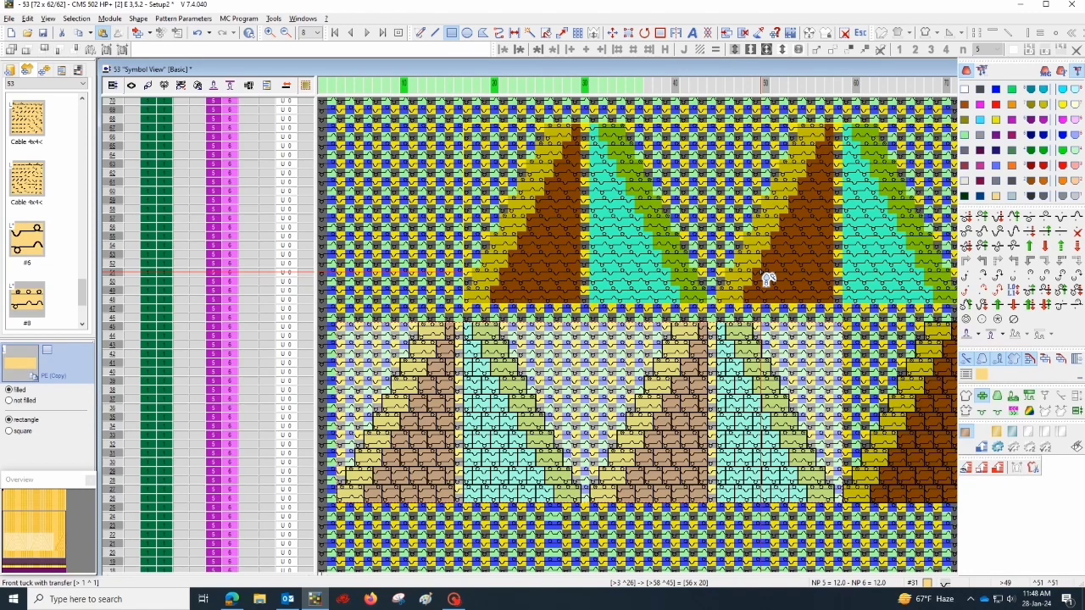
{"action": "key", "text": "Escape"}
{"action": "left_click", "coordinate": [665, 317]}
{"action": "scroll", "coordinate": [586, 420], "scroll_direction": "down", "scroll_amount": 3}
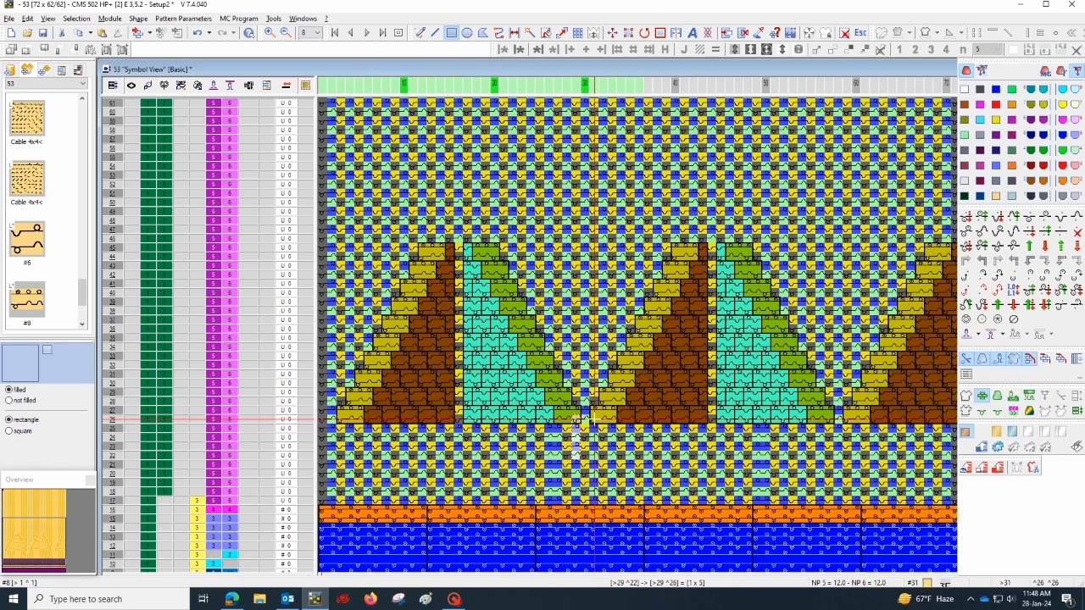
Copy the second motif in rows 26–45 and place it two columns further left so it directly adjoins the first motif.
{"action": "left_click_drag", "start_coordinate": [603, 418], "coordinate": [838, 222]}
{"action": "key", "text": "ctrl+c"}
{"action": "left_click", "coordinate": [648, 411]}
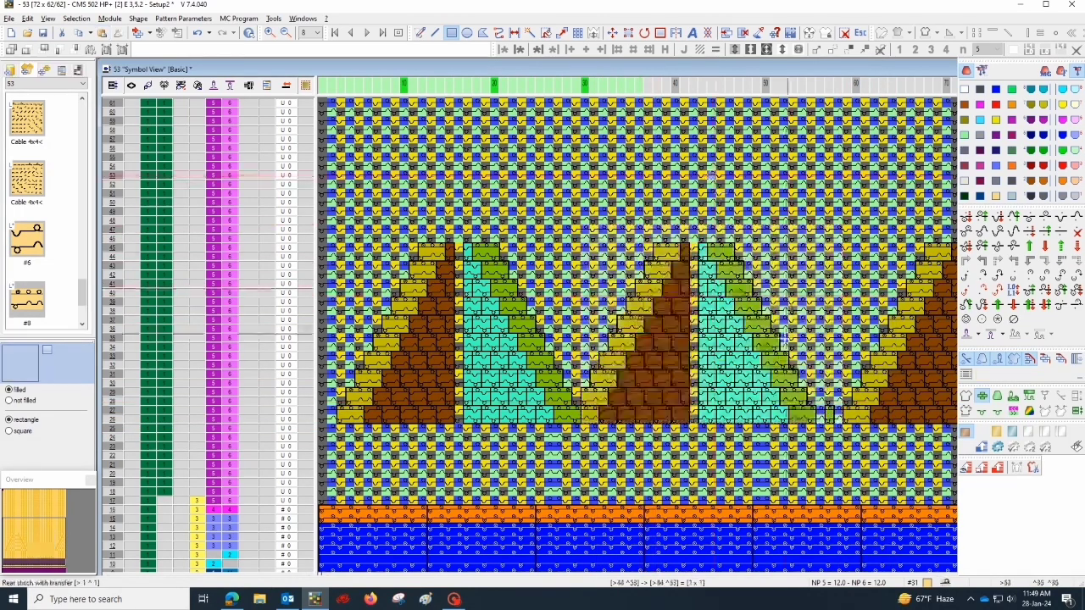
Copy the closed-up motif from row 26 upward and place it directly after the second motif to close the gap before the third.
{"action": "scroll", "coordinate": [576, 354], "scroll_direction": "down", "scroll_amount": 2}
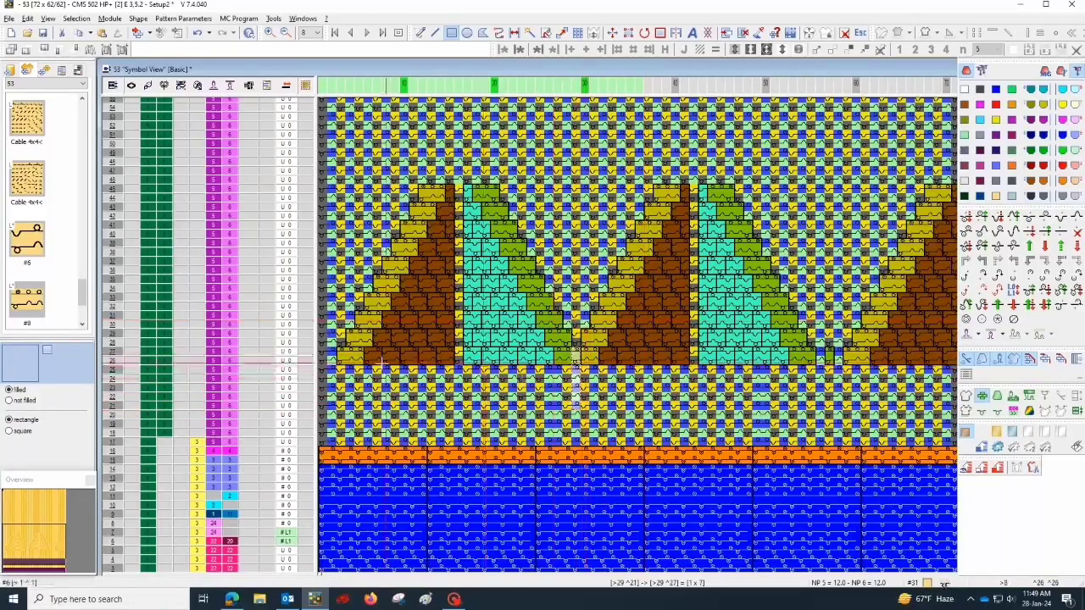
{"action": "left_click_drag", "start_coordinate": [585, 360], "coordinate": [495, 346]}
{"action": "left_click_drag", "start_coordinate": [811, 363], "coordinate": [592, 183]}
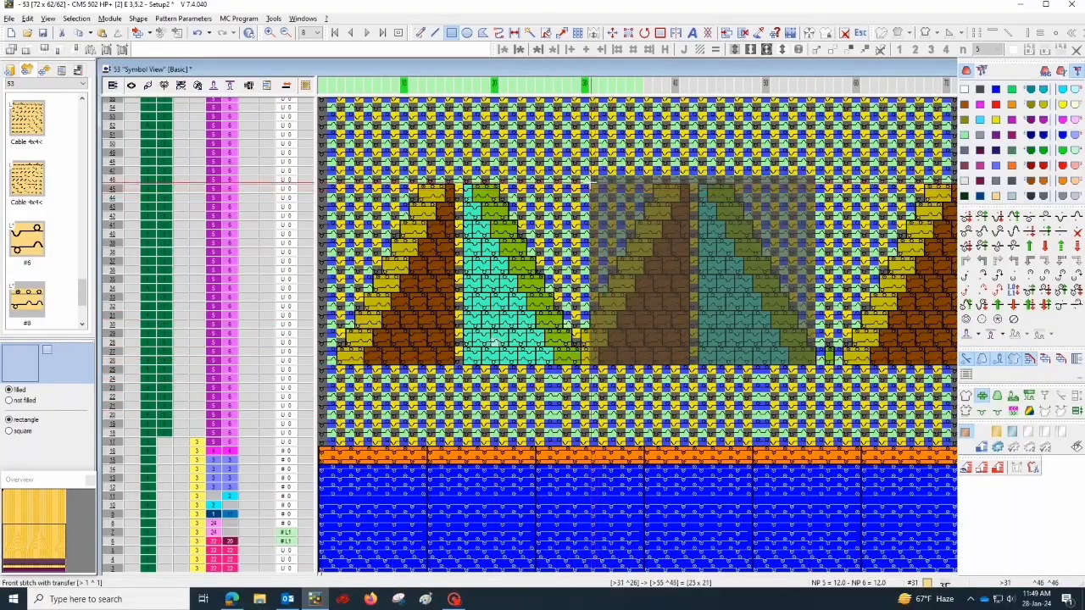
{"action": "key", "text": "ctrl+c"}
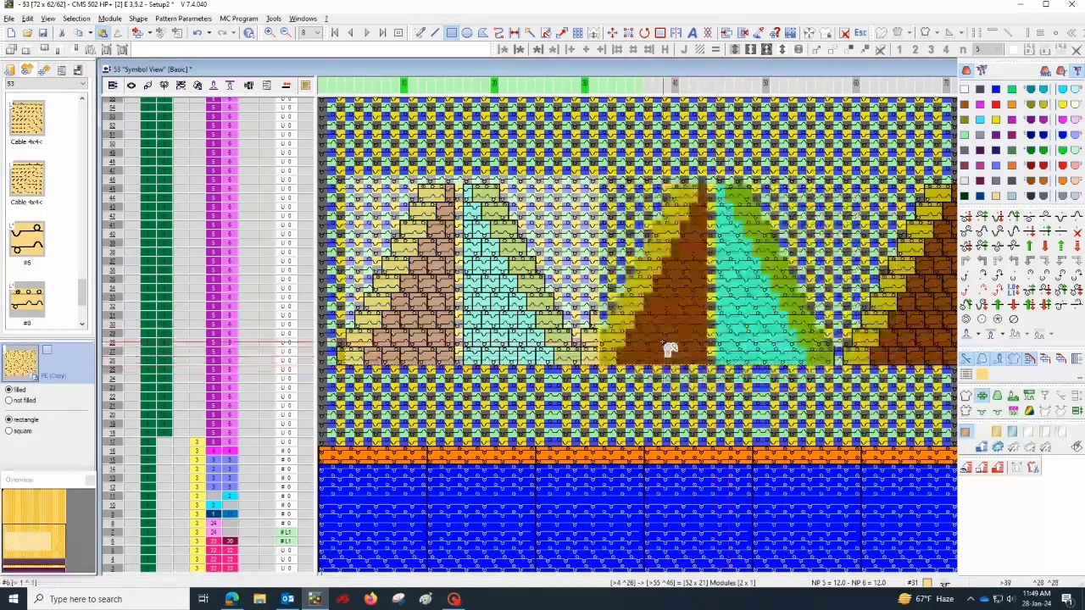
{"action": "left_click_drag", "start_coordinate": [664, 342], "coordinate": [839, 337]}
{"action": "scroll", "coordinate": [542, 415], "scroll_direction": "up", "scroll_amount": 2}
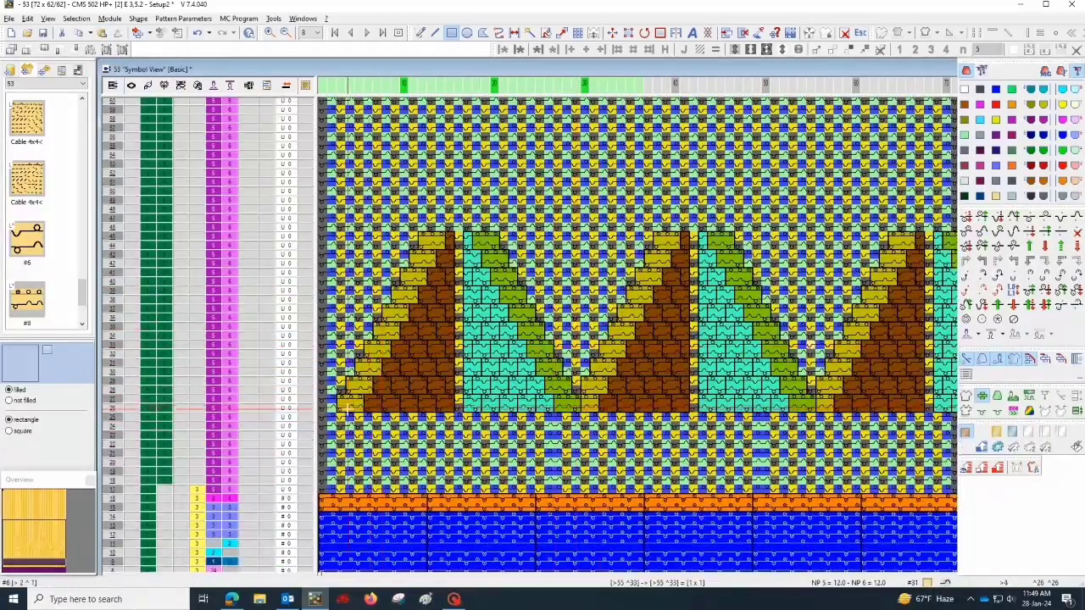
Copy the motif row at columns 3–55, rows 26–45 and place it above, offset by half a repeat, starting at column 16.
{"action": "left_click_drag", "start_coordinate": [346, 408], "coordinate": [812, 230]}
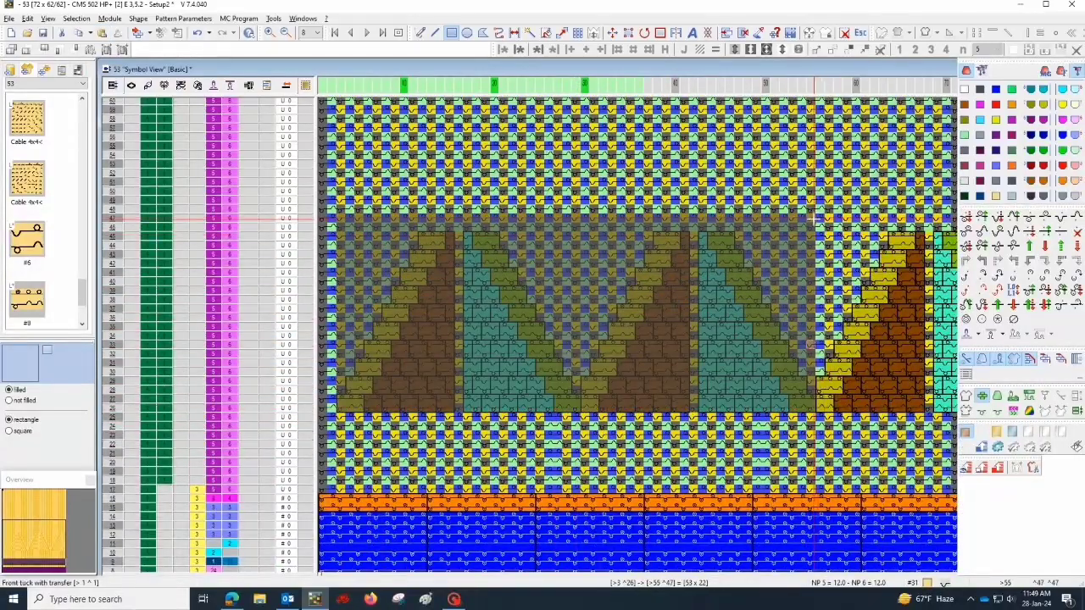
{"action": "key", "text": "ctrl+c"}
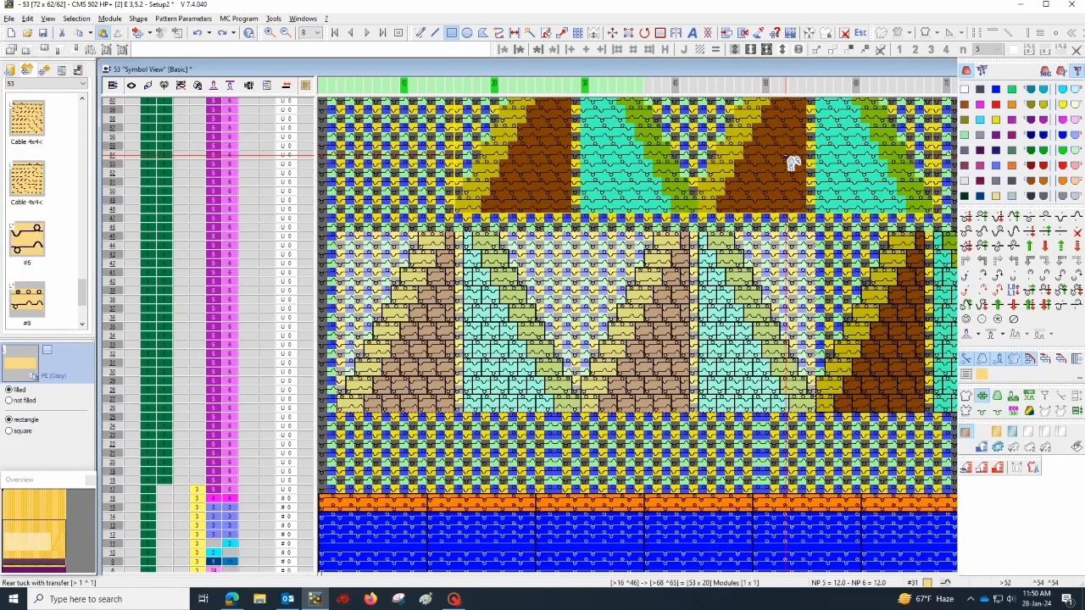
{"action": "left_click", "coordinate": [784, 255]}
{"action": "scroll", "coordinate": [464, 229], "scroll_direction": "up", "scroll_amount": 1, "text": "ctrl"}
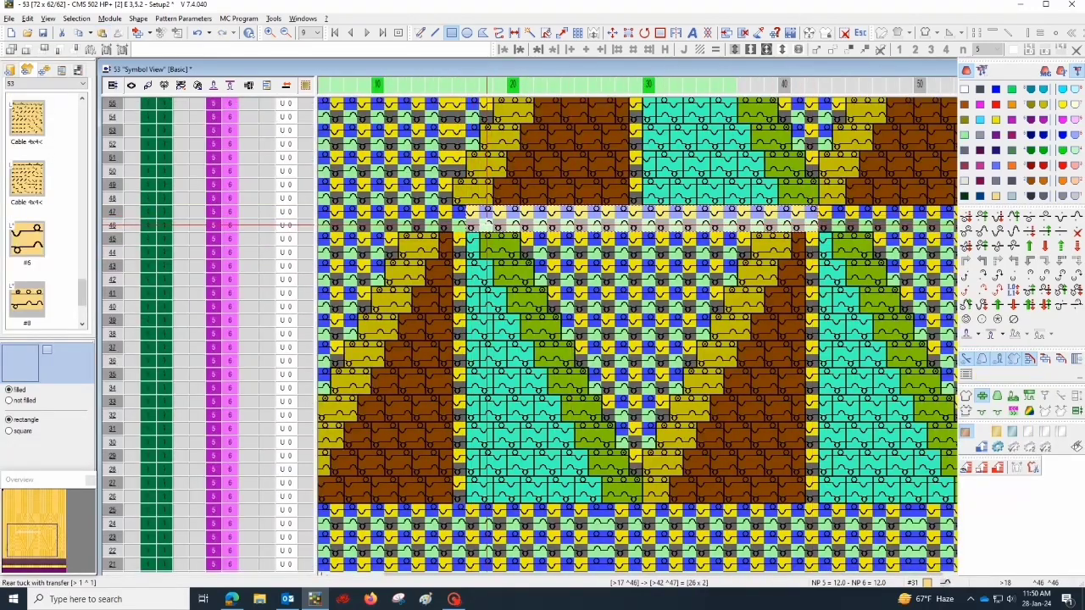
Copy the two-row base-stitch strip in rows 46–47 and place it along the gap between the two triangle rows.
{"action": "left_click", "coordinate": [642, 293]}
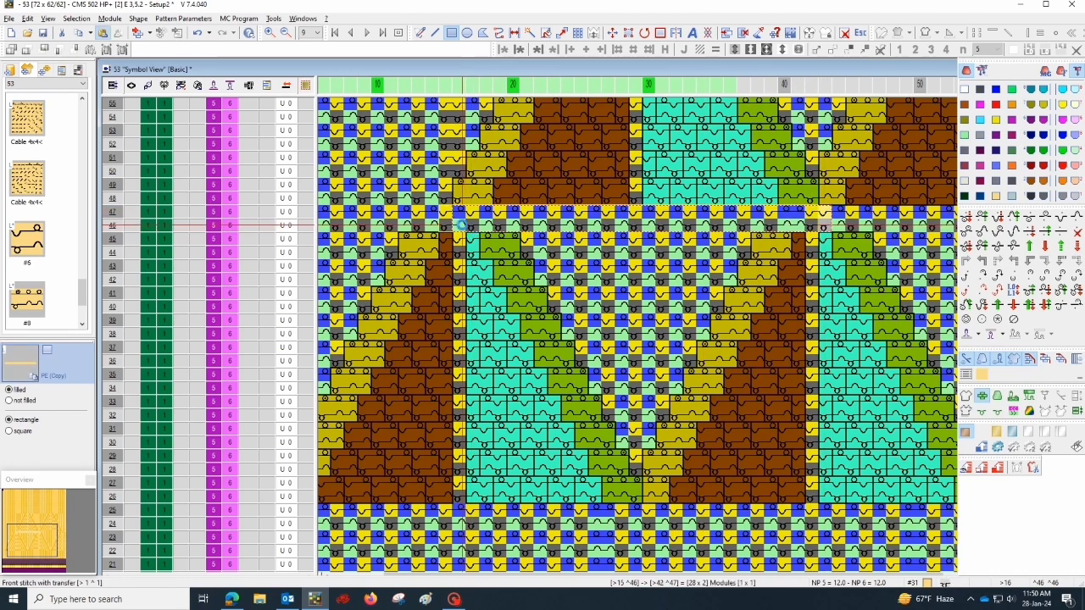
{"action": "left_click_drag", "start_coordinate": [459, 225], "coordinate": [739, 219]}
{"action": "left_click", "coordinate": [784, 389]}
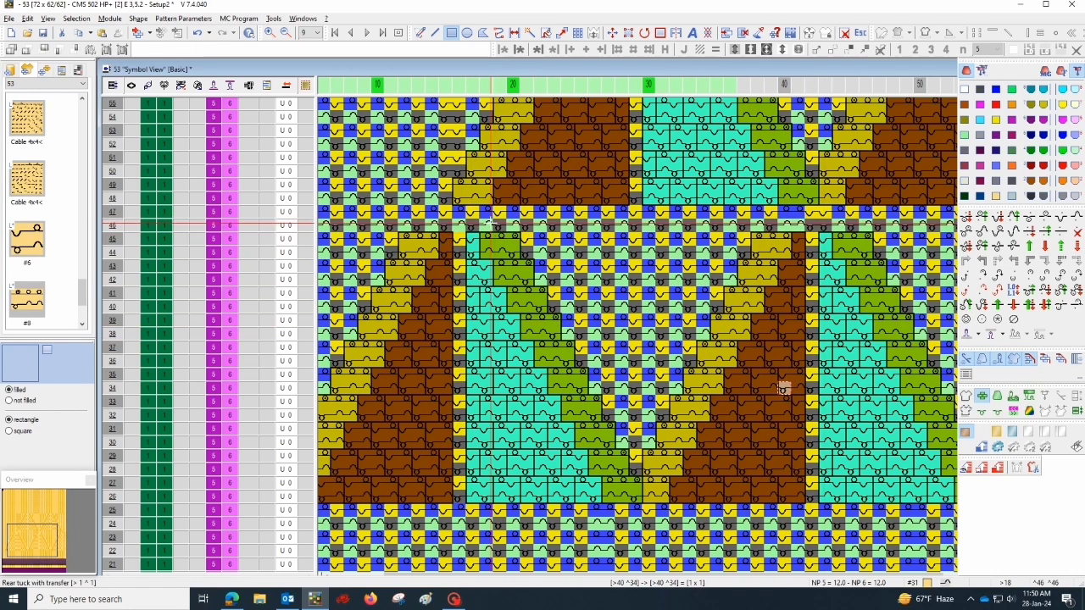
{"action": "left_click", "coordinate": [499, 170]}
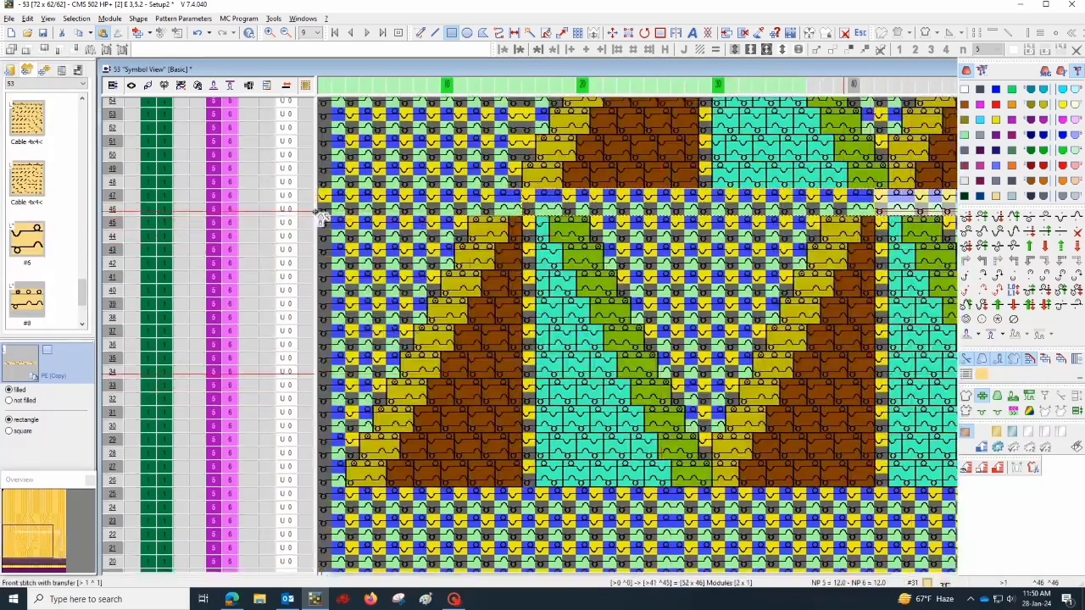
{"action": "key", "text": "Escape"}
{"action": "scroll", "coordinate": [323, 230], "scroll_direction": "down", "scroll_amount": 3, "text": "ctrl"}
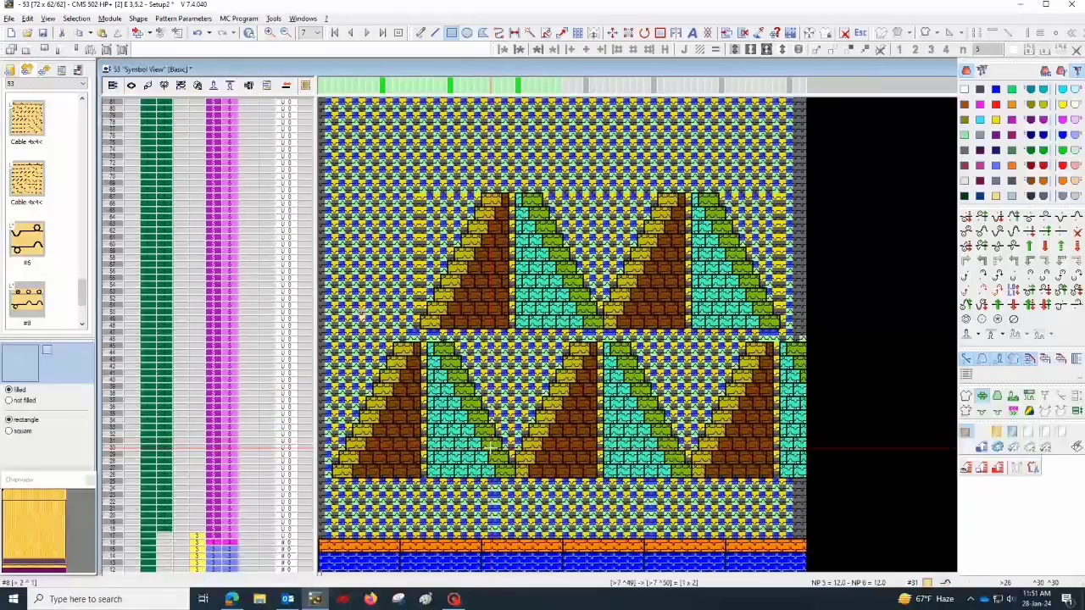
{"action": "mouse_move", "coordinate": [421, 478]}
{"action": "left_mouse_down"}
{"action": "mouse_move", "coordinate": [597, 310]}
{"action": "mouse_move", "coordinate": [597, 331]}
{"action": "mouse_move", "coordinate": [610, 222]}
{"action": "mouse_move", "coordinate": [597, 225]}
{"action": "mouse_move", "coordinate": [591, 254]}
{"action": "mouse_move", "coordinate": [596, 405]}
{"action": "left_mouse_up"}
{"action": "key", "text": "Escape"}
{"action": "scroll", "coordinate": [479, 331], "scroll_direction": "up", "scroll_amount": 1, "text": "ctrl"}
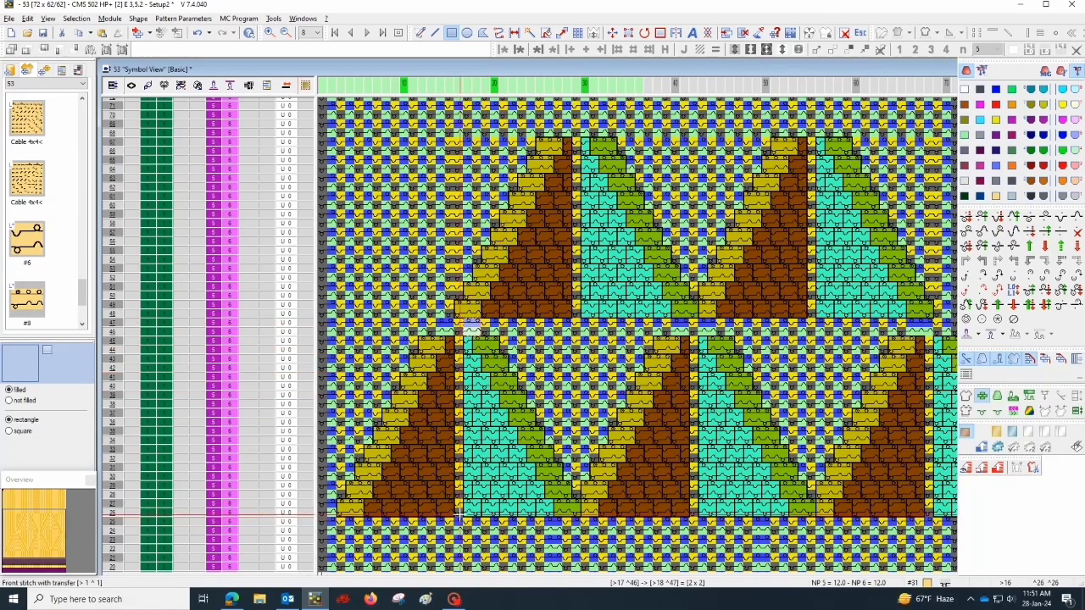
{"action": "mouse_move", "coordinate": [459, 514]}
{"action": "left_mouse_down"}
{"action": "mouse_move", "coordinate": [706, 369]}
{"action": "mouse_move", "coordinate": [700, 195]}
{"action": "mouse_move", "coordinate": [695, 314]}
{"action": "mouse_move", "coordinate": [685, 292]}
{"action": "mouse_move", "coordinate": [691, 132]}
{"action": "left_mouse_up"}
{"action": "scroll", "coordinate": [589, 399], "scroll_direction": "down", "scroll_amount": 5}
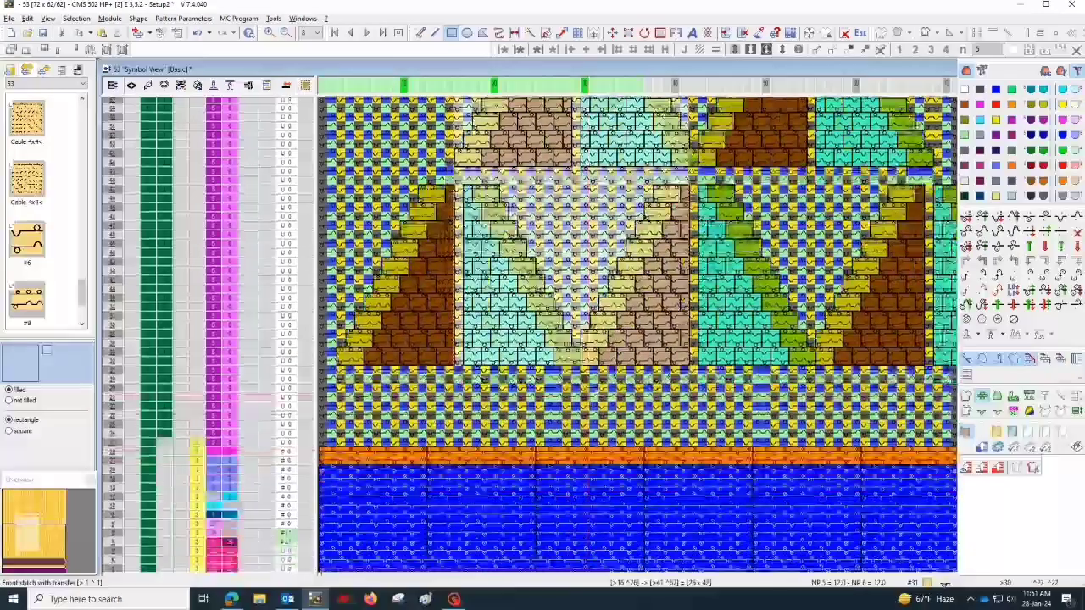
{"action": "scroll", "coordinate": [589, 398], "scroll_direction": "up", "scroll_amount": 1, "text": "ctrl"}
{"action": "mouse_move", "coordinate": [399, 339]}
{"action": "left_mouse_down"}
{"action": "mouse_move", "coordinate": [437, 378]}
{"action": "mouse_move", "coordinate": [680, 460]}
{"action": "mouse_move", "coordinate": [855, 455]}
{"action": "mouse_move", "coordinate": [597, 449]}
{"action": "left_mouse_up"}
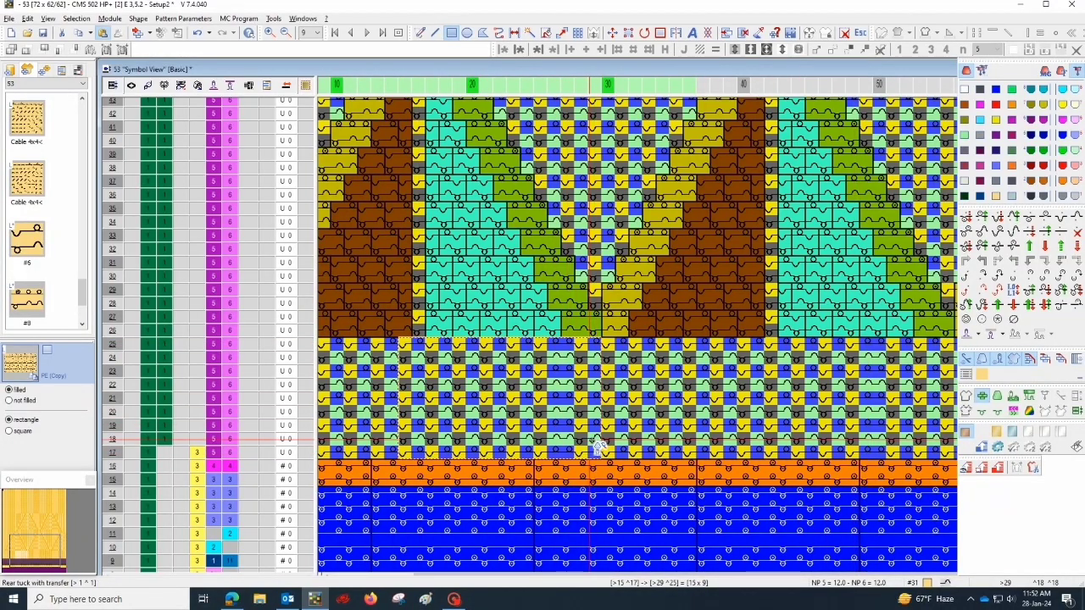
{"action": "scroll", "coordinate": [585, 436], "scroll_direction": "down", "scroll_amount": 1, "text": "ctrl"}
Copy the 26 × 44 repeat at columns 17–42, rows 24–67 and tile it over the full pattern from column 2, row 17 upward.
{"action": "scroll", "coordinate": [560, 415], "scroll_direction": "up", "scroll_amount": 2}
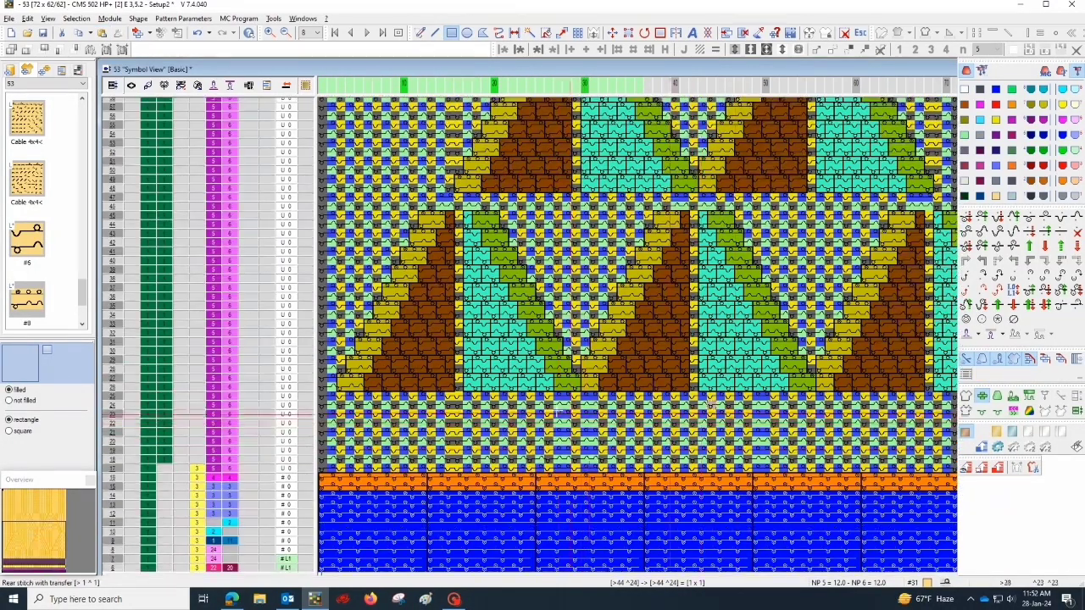
{"action": "mouse_move", "coordinate": [462, 396]}
{"action": "left_mouse_down"}
{"action": "mouse_move", "coordinate": [573, 356]}
{"action": "mouse_move", "coordinate": [682, 212]}
{"action": "mouse_move", "coordinate": [699, 100]}
{"action": "mouse_move", "coordinate": [691, 168]}
{"action": "mouse_move", "coordinate": [693, 132]}
{"action": "left_mouse_up"}
{"action": "key", "text": "ctrl+c"}
{"action": "scroll", "coordinate": [574, 339], "scroll_direction": "down", "scroll_amount": 6}
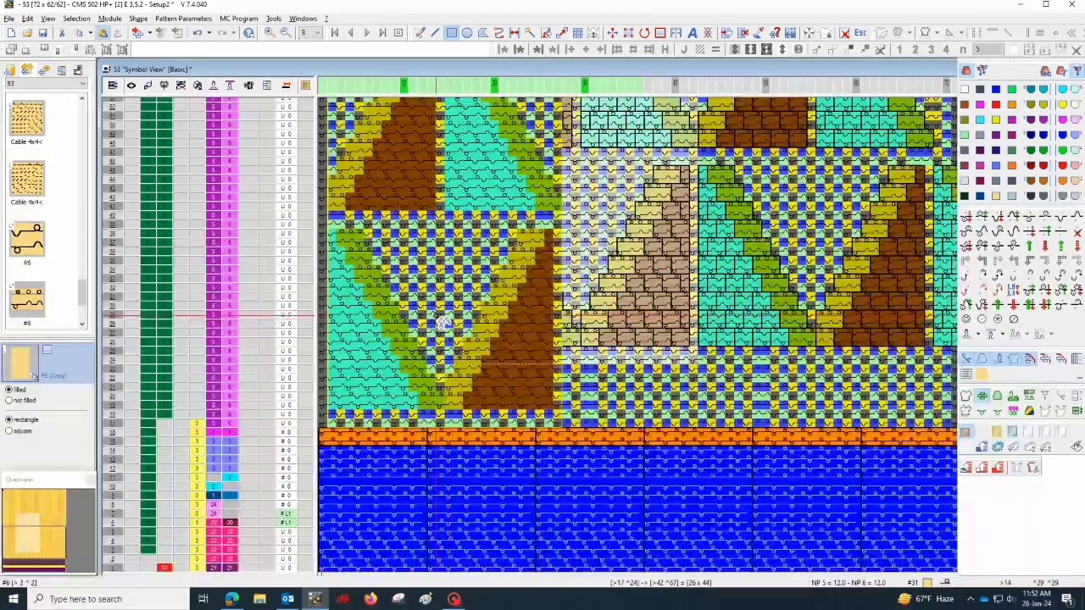
{"action": "left_click_drag", "start_coordinate": [443, 318], "coordinate": [953, 344]}
{"action": "scroll", "coordinate": [737, 365], "scroll_direction": "down", "scroll_amount": 3, "text": "ctrl"}
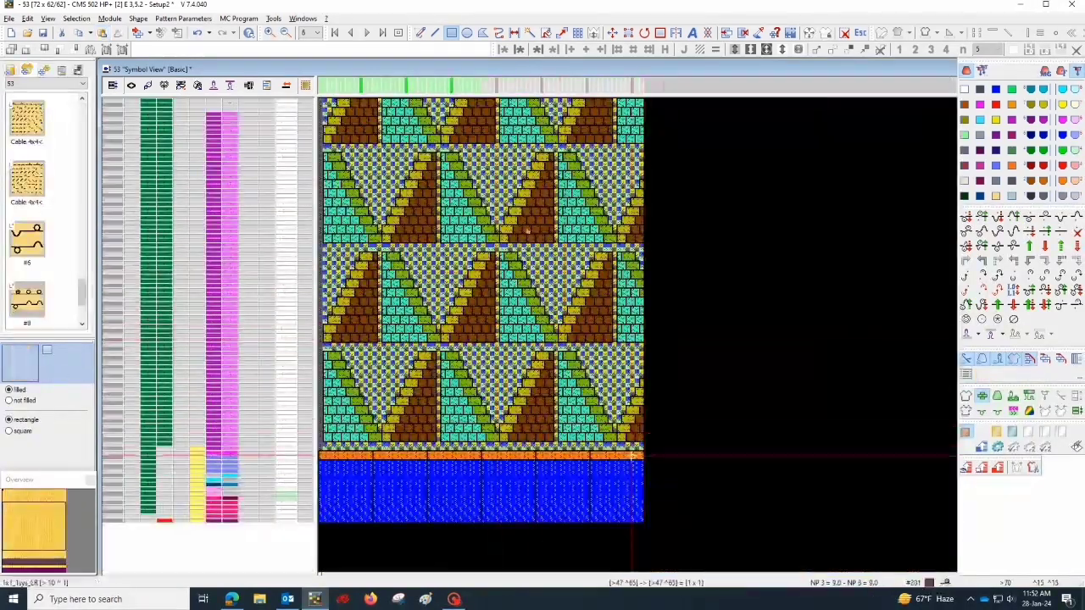
Select column 72 at the pattern's edge and insert one extra column from the selection, starting from column 72.
{"action": "left_click", "coordinate": [641, 89]}
{"action": "key", "text": "Insert"}
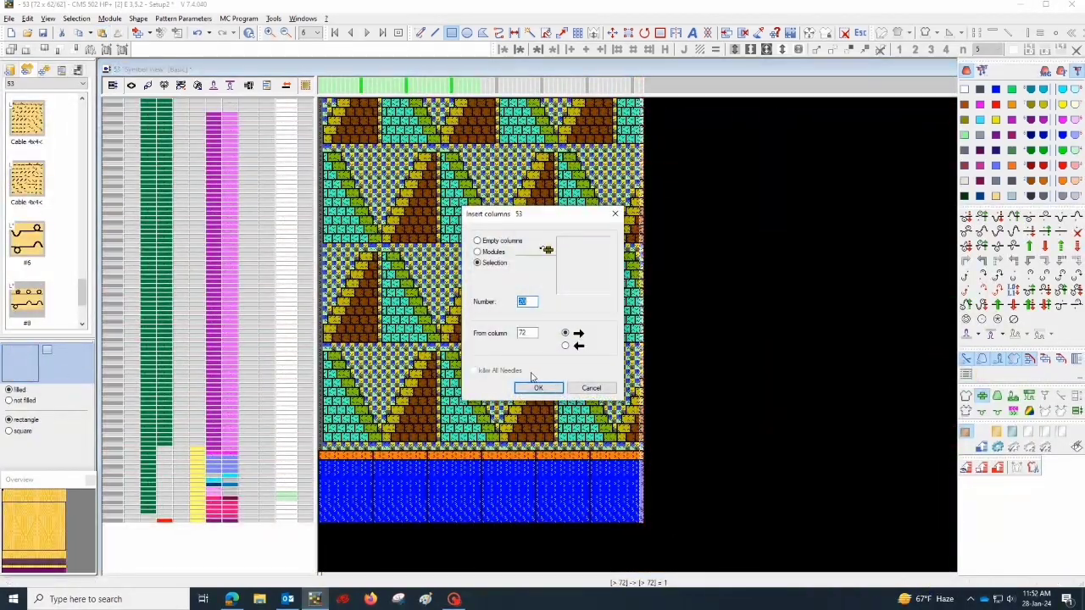
{"action": "left_click", "coordinate": [538, 388]}
Tile the repeat at columns 2–27, rows 17–60 across the widened pattern and restore the edge modules in column 73, rows 17–94.
{"action": "scroll", "coordinate": [770, 359], "scroll_direction": "up", "scroll_amount": 2, "text": "ctrl"}
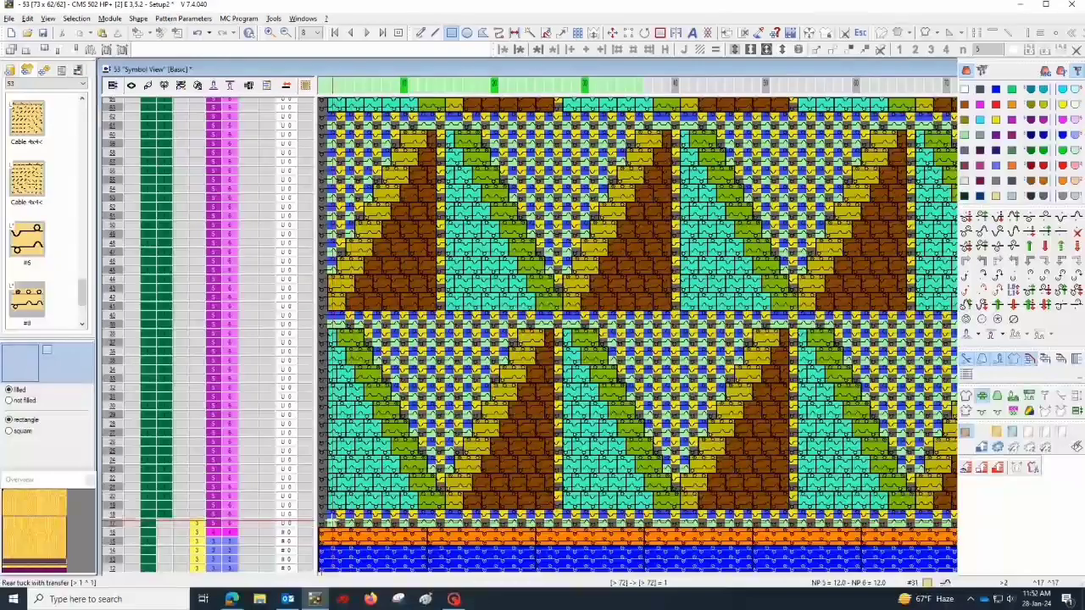
{"action": "left_click_drag", "start_coordinate": [330, 519], "coordinate": [556, 132]}
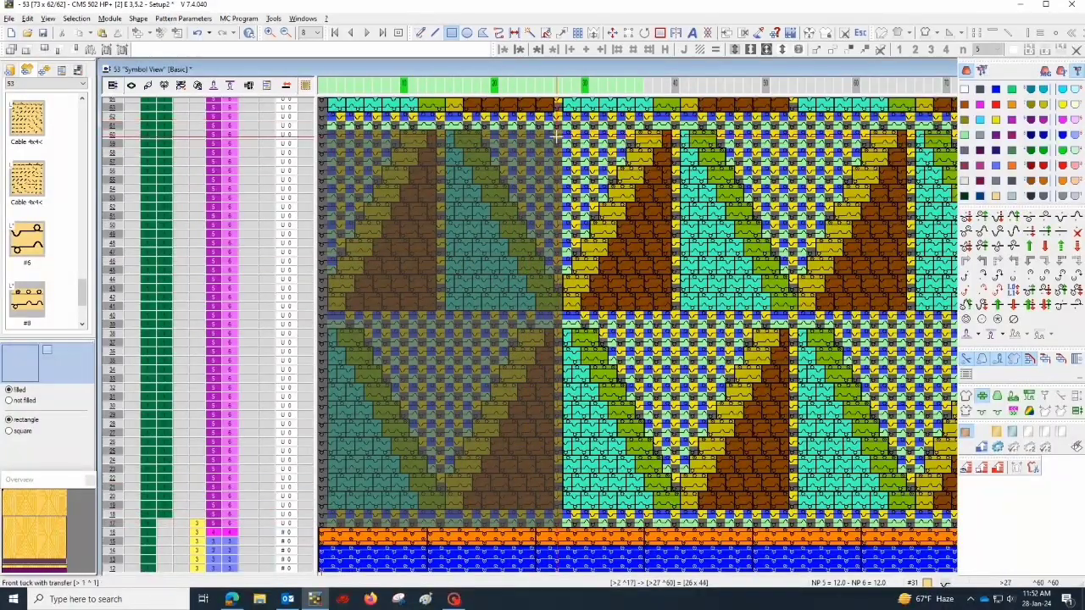
{"action": "key", "text": "ctrl+c"}
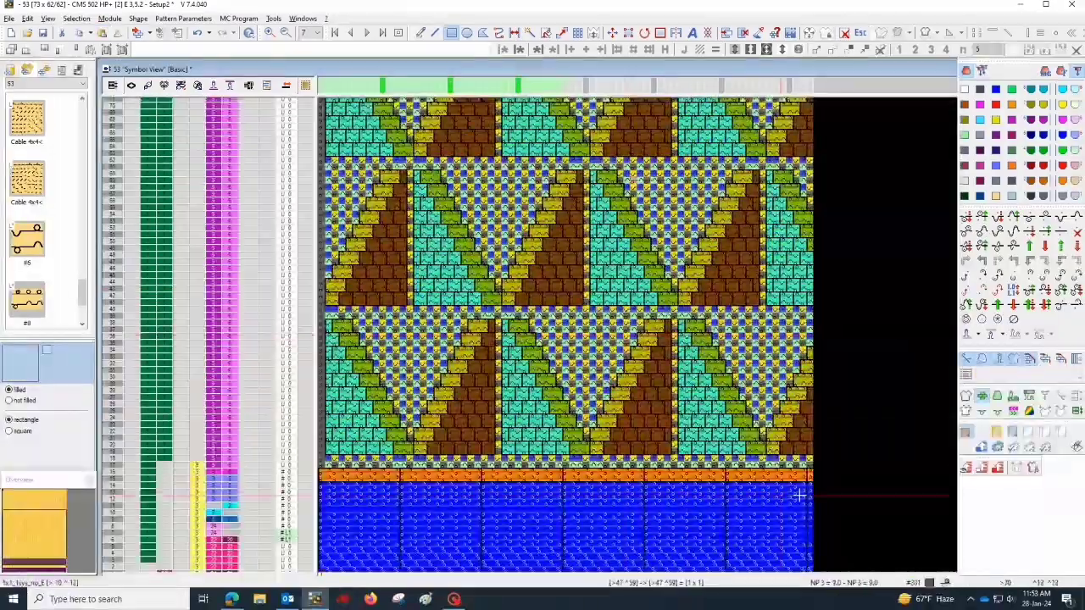
{"action": "mouse_move", "coordinate": [810, 466]}
{"action": "left_mouse_down"}
{"action": "mouse_move", "coordinate": [938, 85]}
{"action": "mouse_move", "coordinate": [935, 95]}
{"action": "left_mouse_up"}
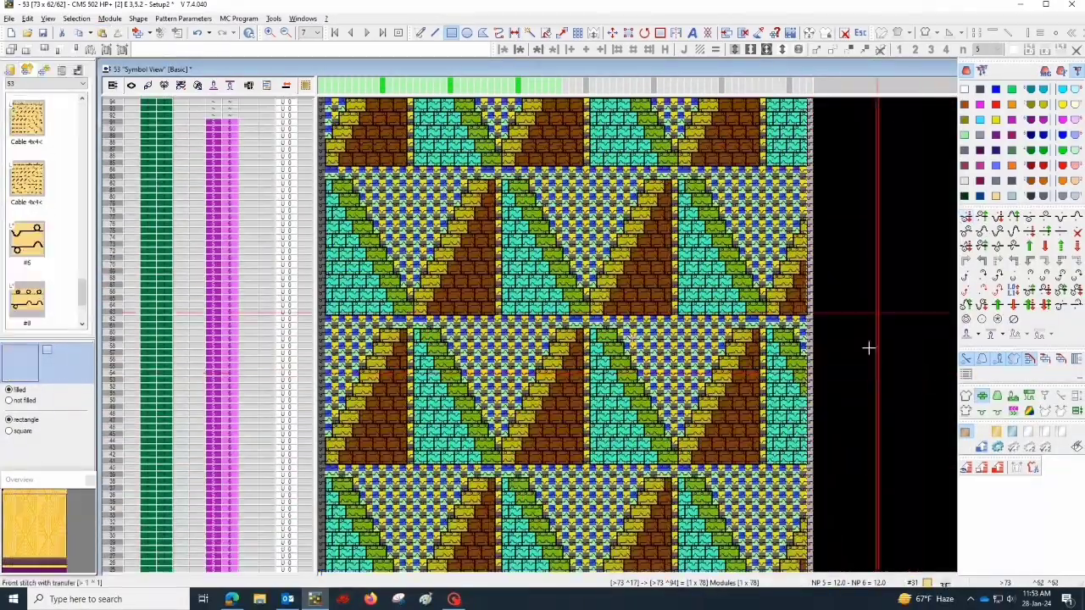
Examine the staggered triangle rows and the base-stitch bands between them over the whole pattern down to the hem.
{"action": "scroll", "coordinate": [853, 382], "scroll_direction": "down", "scroll_amount": 7}
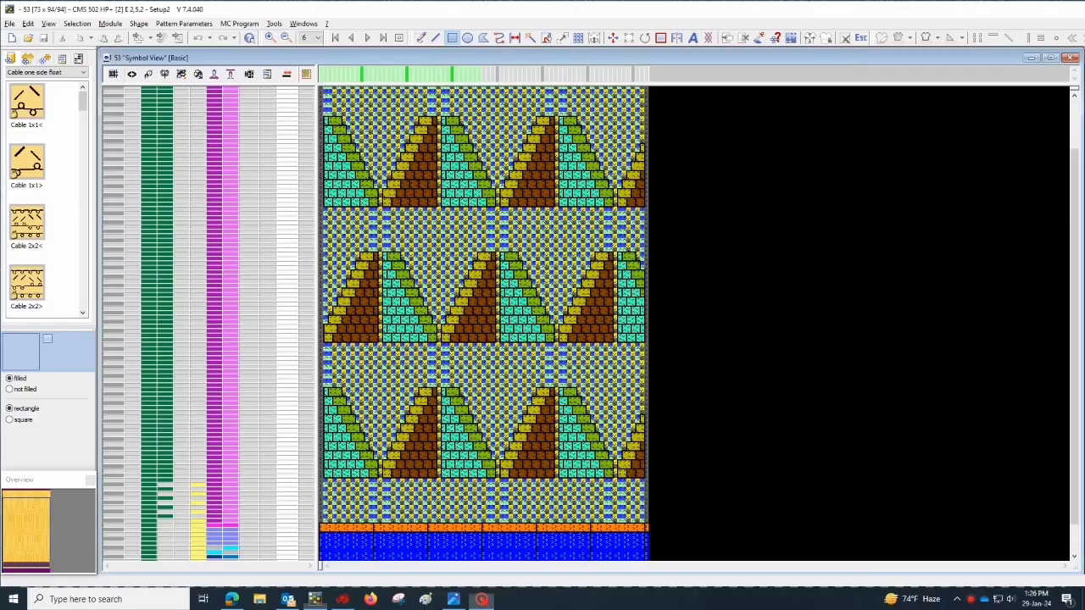
{"action": "scroll", "coordinate": [545, 289], "scroll_direction": "up", "scroll_amount": 3, "text": "ctrl"}
{"action": "scroll", "coordinate": [545, 313], "scroll_direction": "down", "scroll_amount": 7}
{"action": "scroll", "coordinate": [545, 327], "scroll_direction": "down", "scroll_amount": 1, "text": "ctrl"}
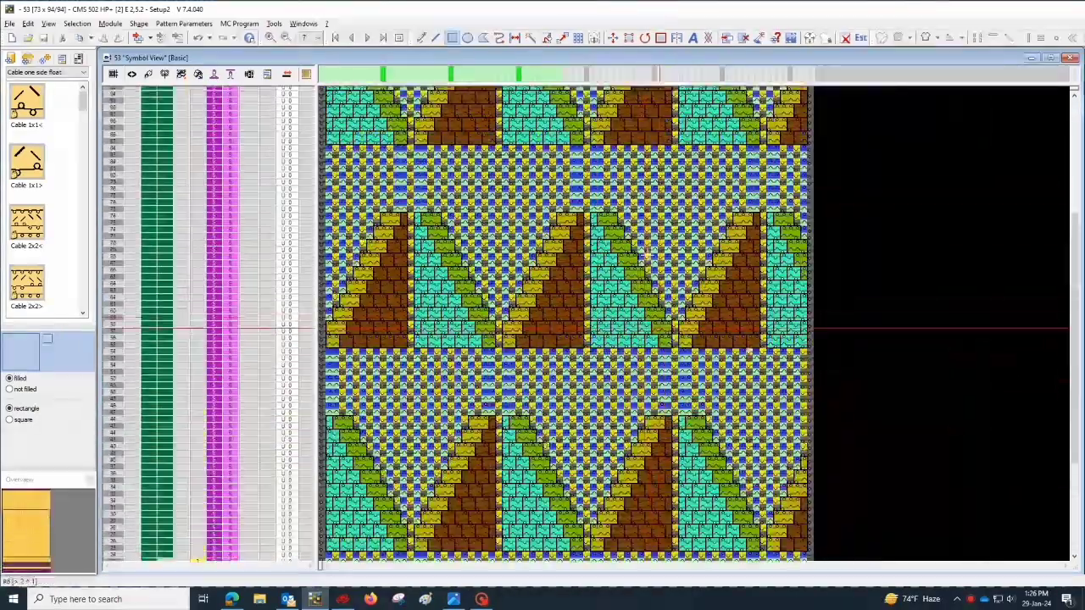
{"action": "scroll", "coordinate": [567, 285], "scroll_direction": "up", "scroll_amount": 8}
{"action": "scroll", "coordinate": [566, 285], "scroll_direction": "down", "scroll_amount": 2, "text": "ctrl"}
{"action": "scroll", "coordinate": [566, 291], "scroll_direction": "down", "scroll_amount": 4}
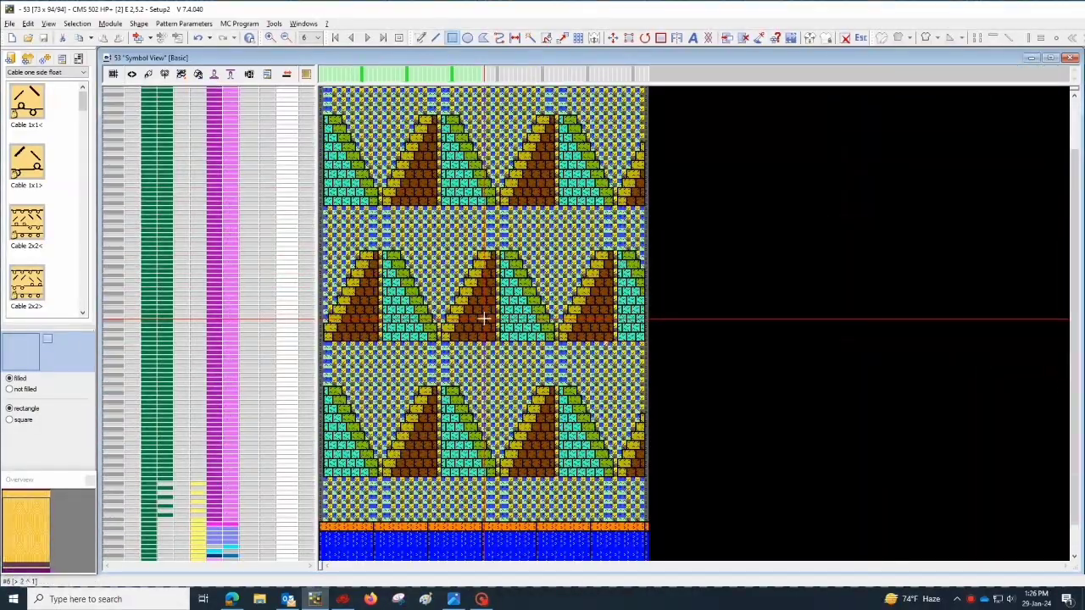
{"action": "scroll", "coordinate": [497, 329], "scroll_direction": "down", "scroll_amount": 3}
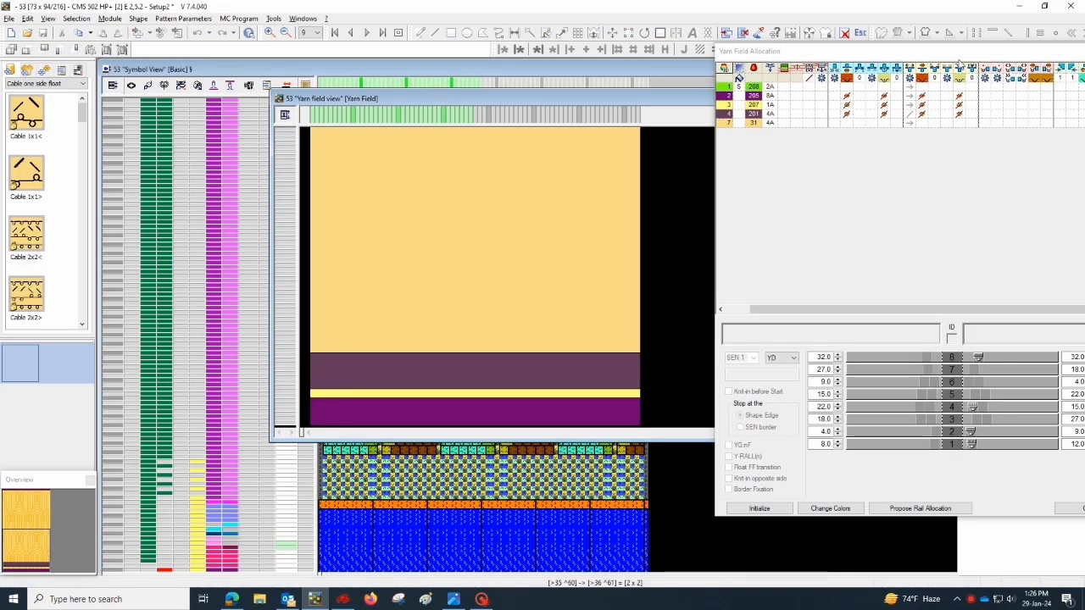
Accept the yarn field allocation and process the pattern.
{"action": "left_click_drag", "start_coordinate": [959, 60], "coordinate": [813, 61]}
{"action": "left_click", "coordinate": [939, 511]}
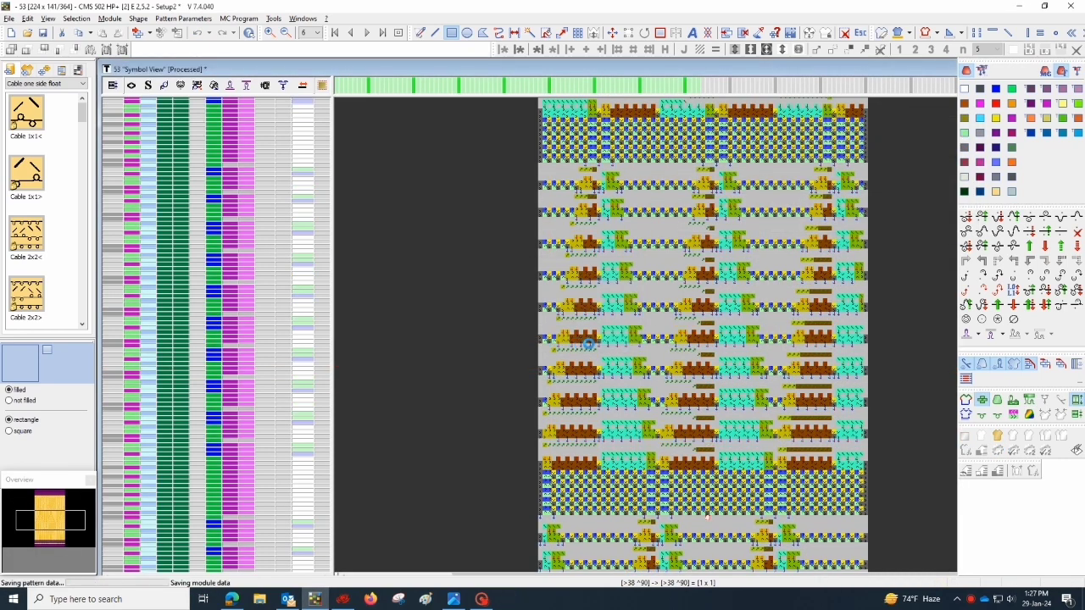
{"action": "left_click", "coordinate": [673, 431]}
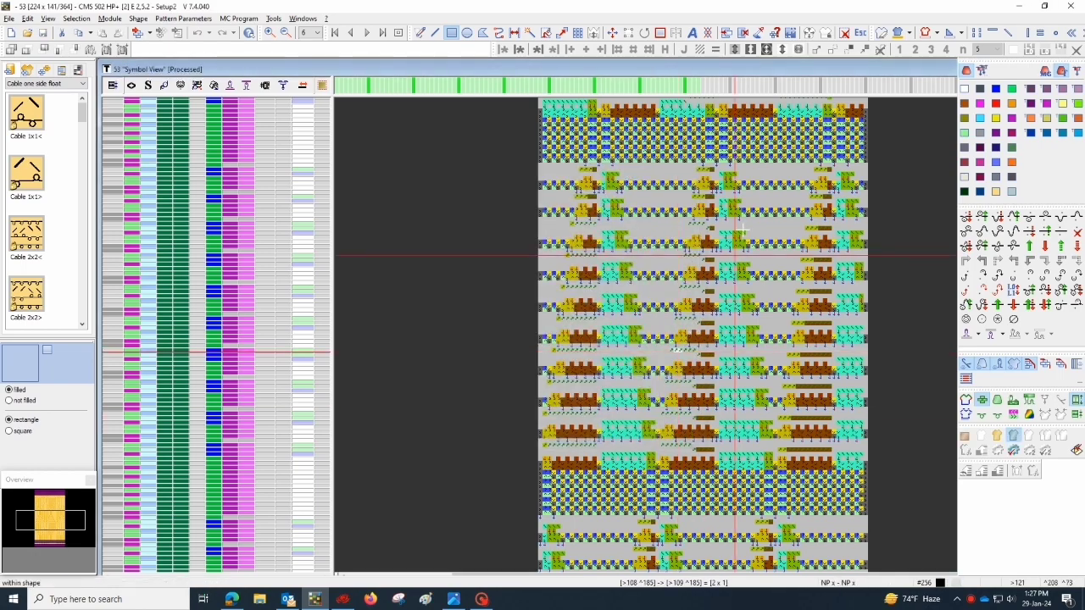
Open the Fabric View of the processed pattern, change its stitch display and examine the triangles down to the bottom bands.
{"action": "left_click_drag", "start_coordinate": [838, 69], "coordinate": [831, 103]}
{"action": "left_click", "coordinate": [809, 75]}
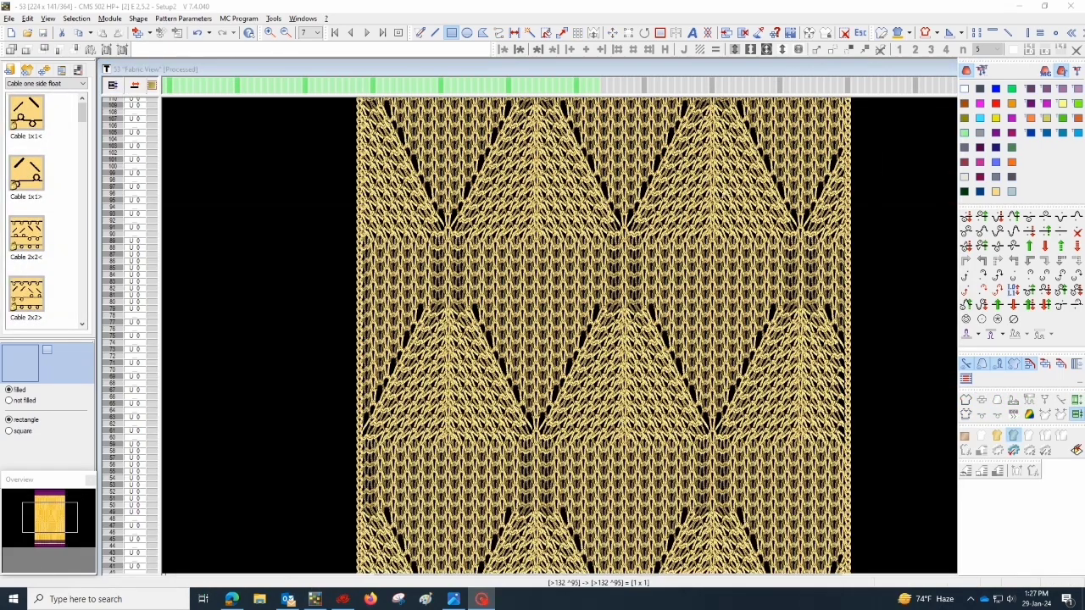
{"action": "right_click", "coordinate": [558, 214]}
{"action": "left_click", "coordinate": [601, 363]}
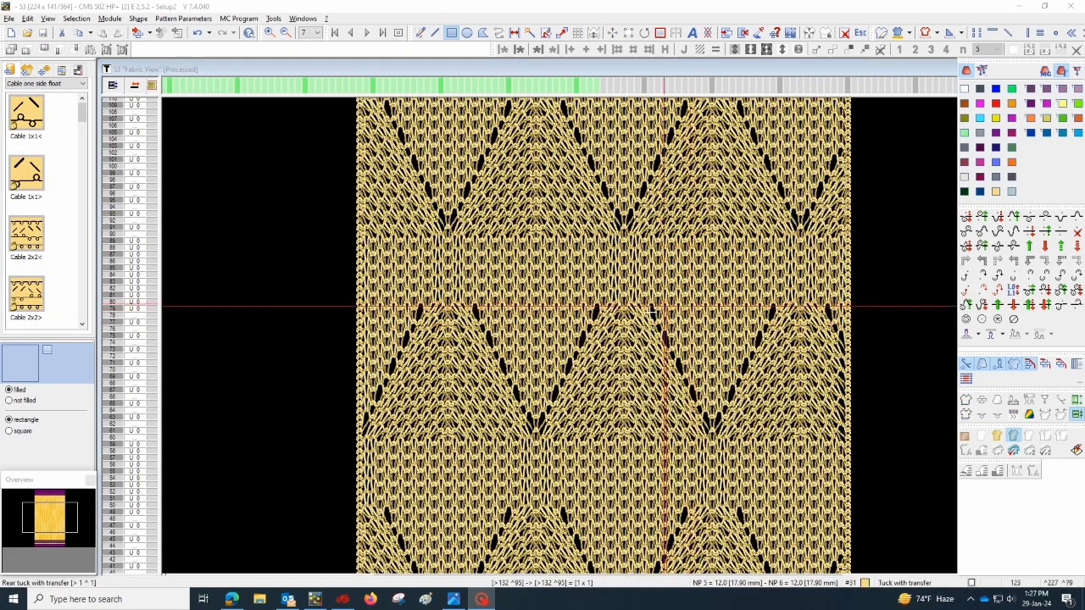
{"action": "right_click", "coordinate": [620, 337]}
{"action": "left_click", "coordinate": [612, 260]}
{"action": "middle_click_drag", "start_coordinate": [593, 331], "coordinate": [593, 101]}
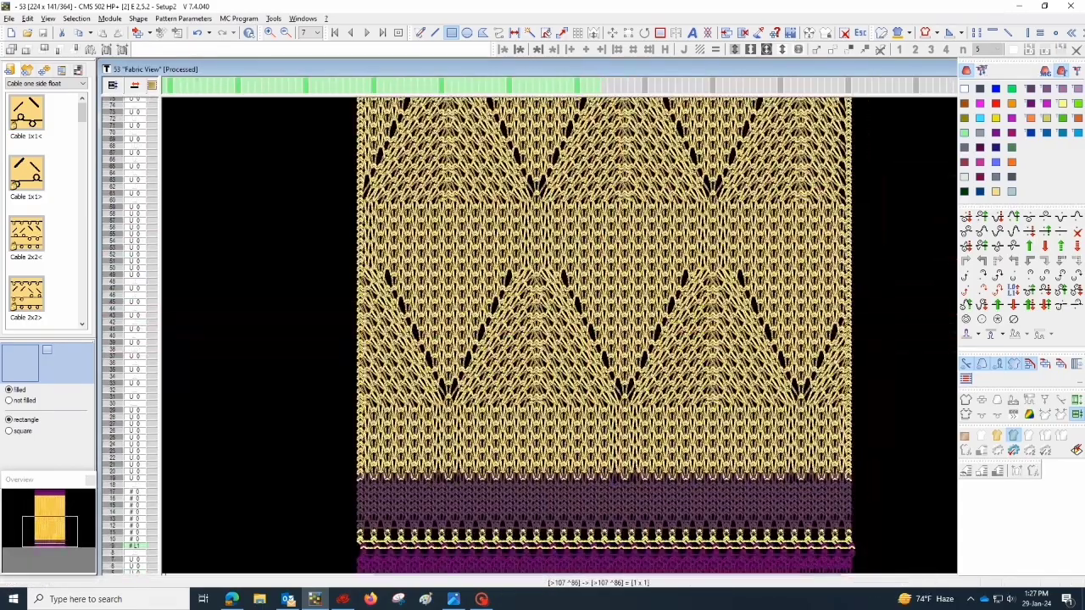
{"action": "left_click", "coordinate": [481, 600]}
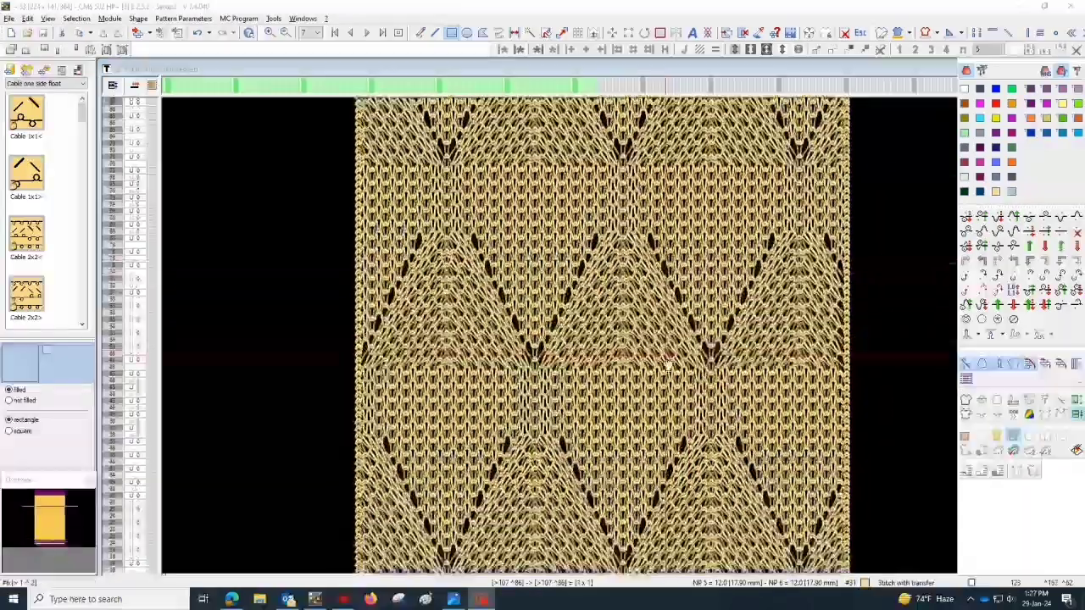